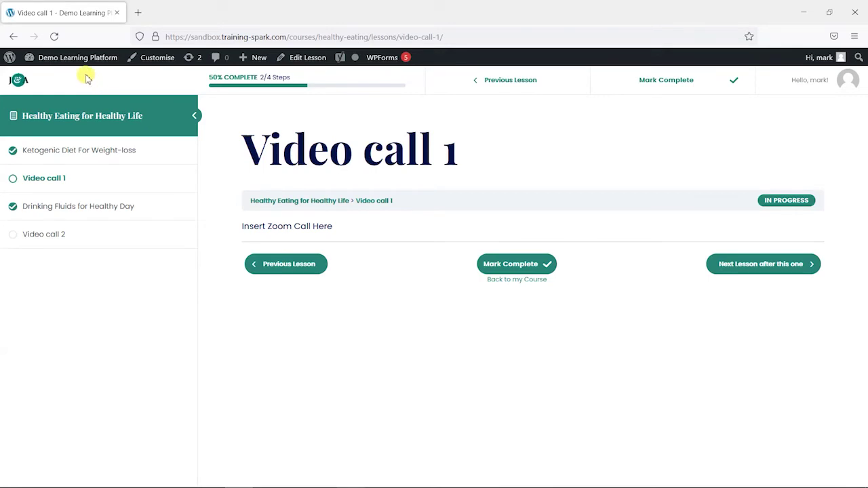
Leave the Video call 1 lesson page for the WordPress admin Dashboard using the site-name menu.
click(51, 80)
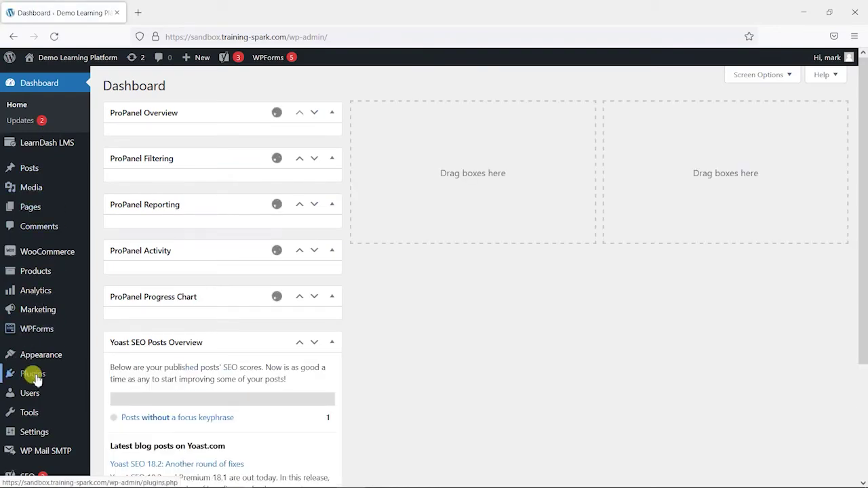
Search Add New Plugins for 'Video conferencing with zoom', then install and activate it.
mouse_move(43, 376)
click(117, 392)
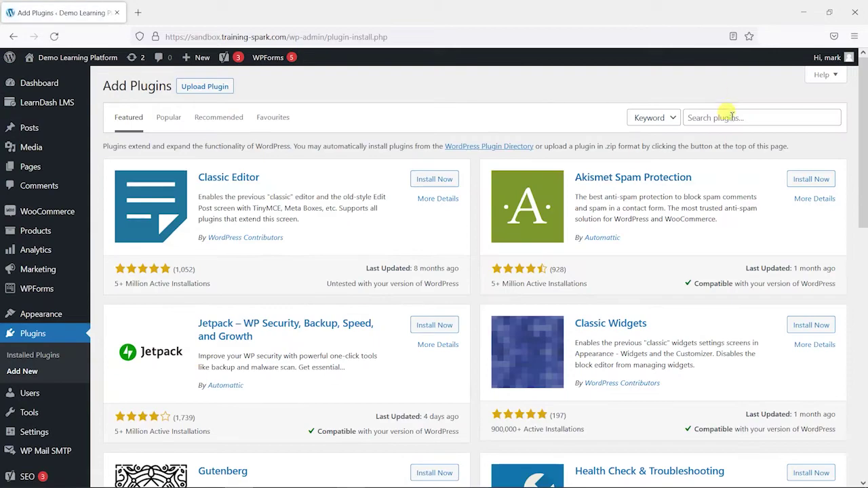
click(728, 119)
text(Video)
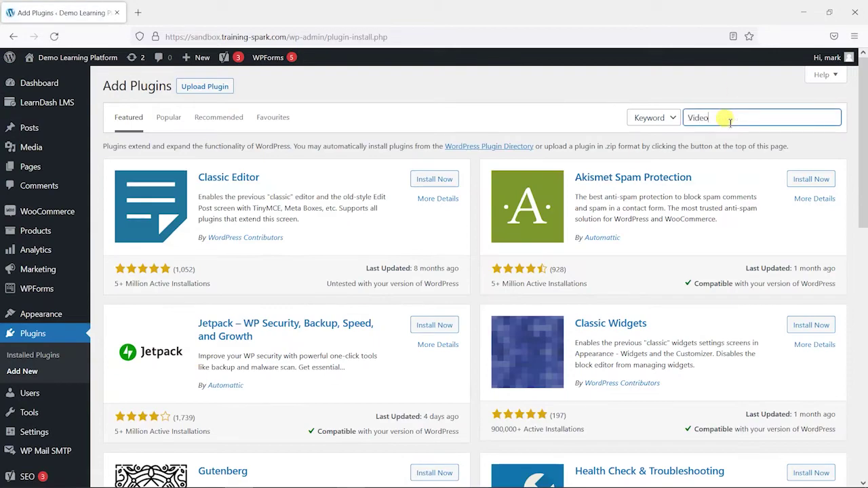
text( conferencing with o)
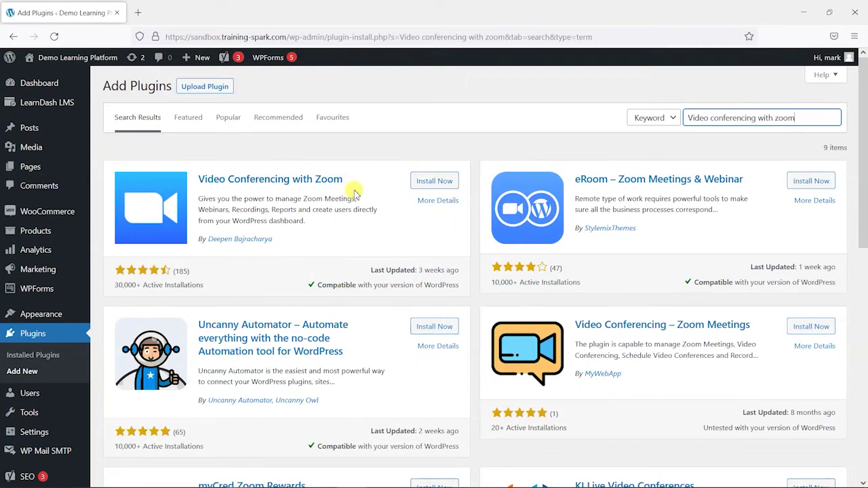
click(439, 182)
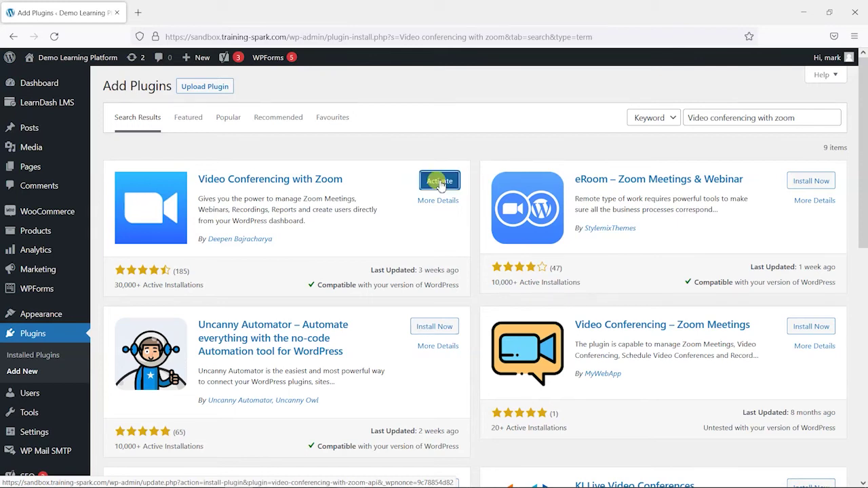
click(440, 181)
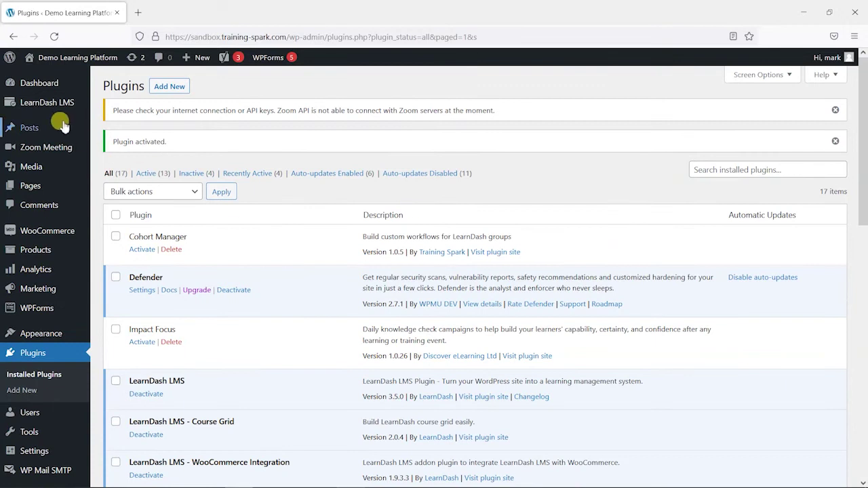
Open Zoom Meeting > Settings and point out the empty API Key and API Secret Key fields.
mouse_move(39, 147)
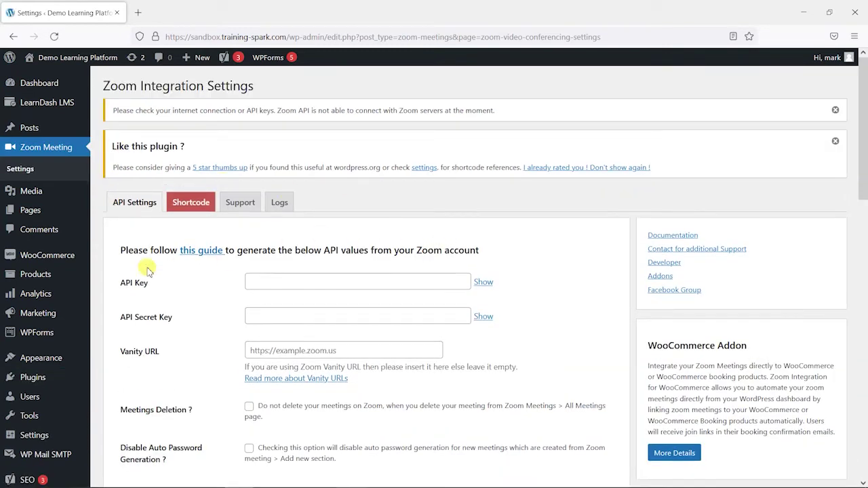
drag(112, 278, 522, 316)
click(529, 319)
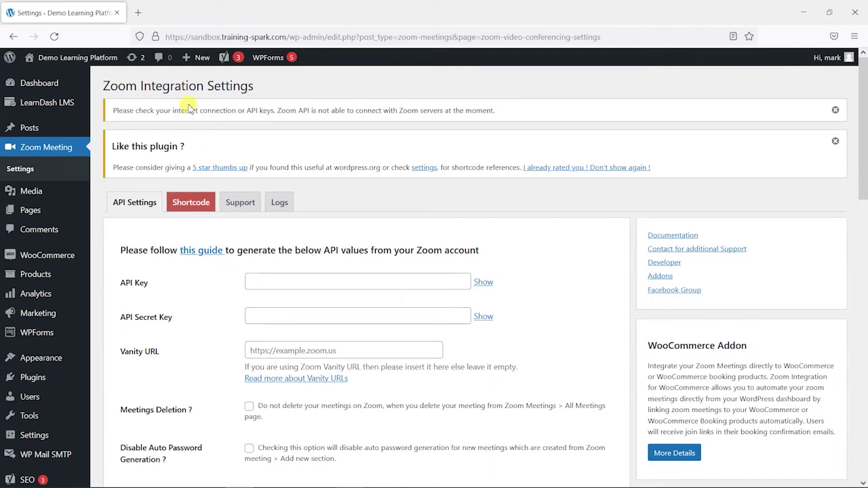
Search the web for 'zoom marketplace' in a new browser tab.
click(138, 15)
click(299, 171)
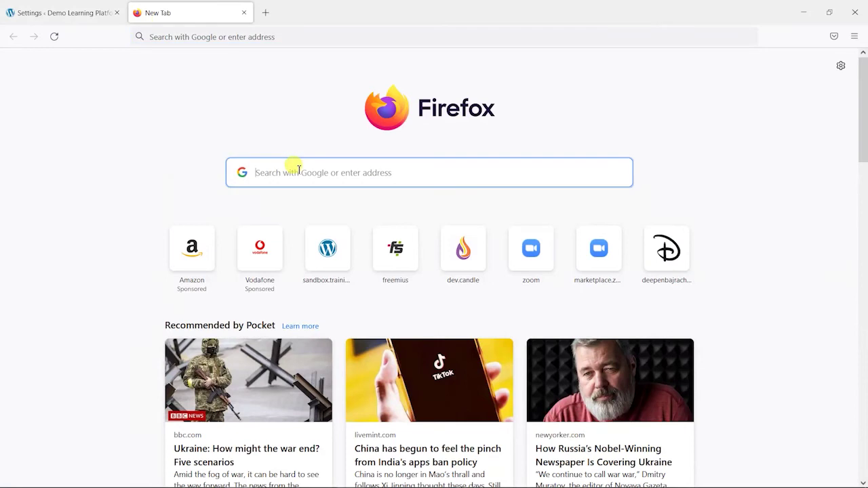
text(zoom marketin)
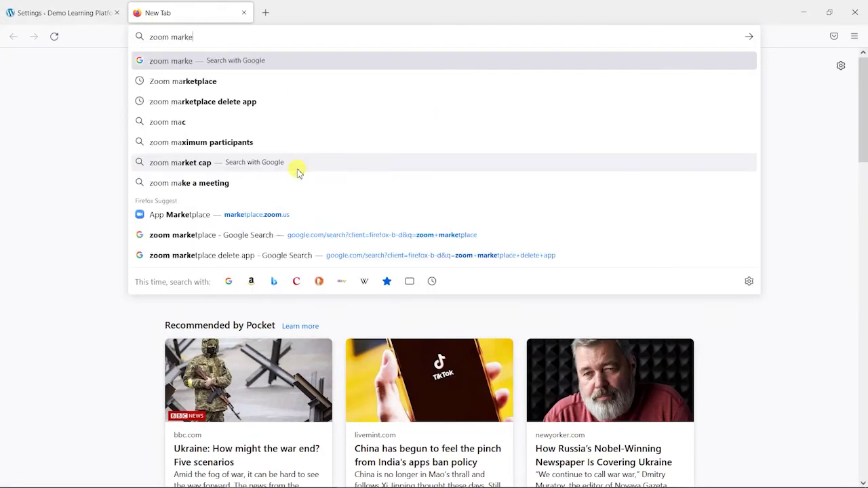
key(BackSpace)
key(BackSpace)
text(place)
key(Return)
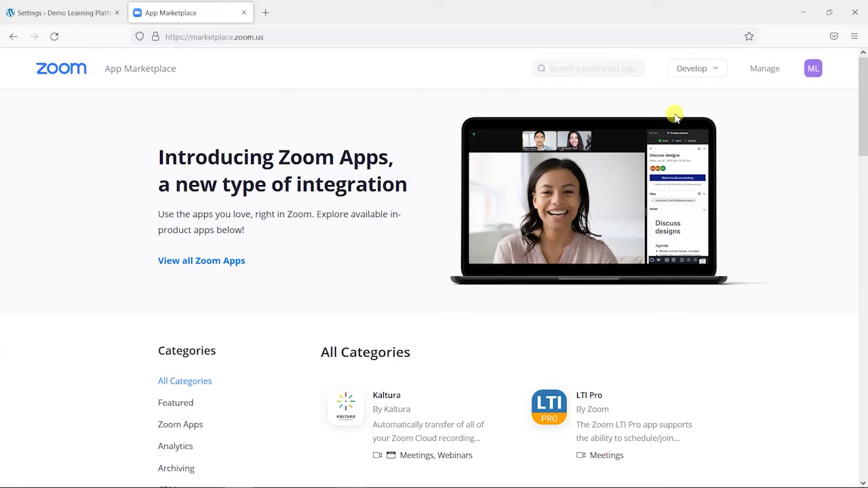
Go to Develop > Build App and view the existing JWT app's credentials.
click(708, 75)
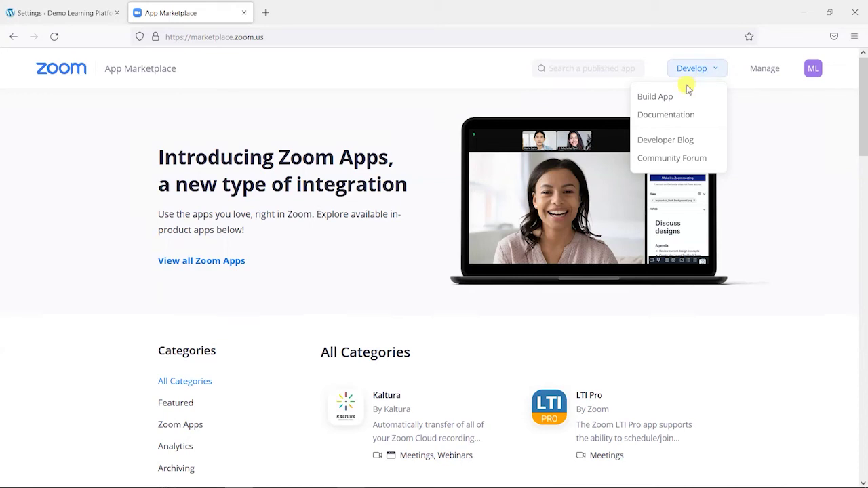
click(669, 98)
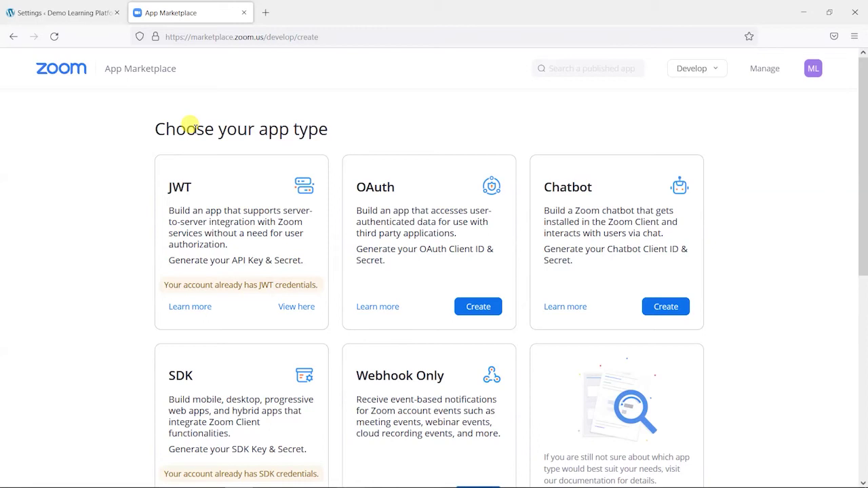
drag(163, 188, 200, 188)
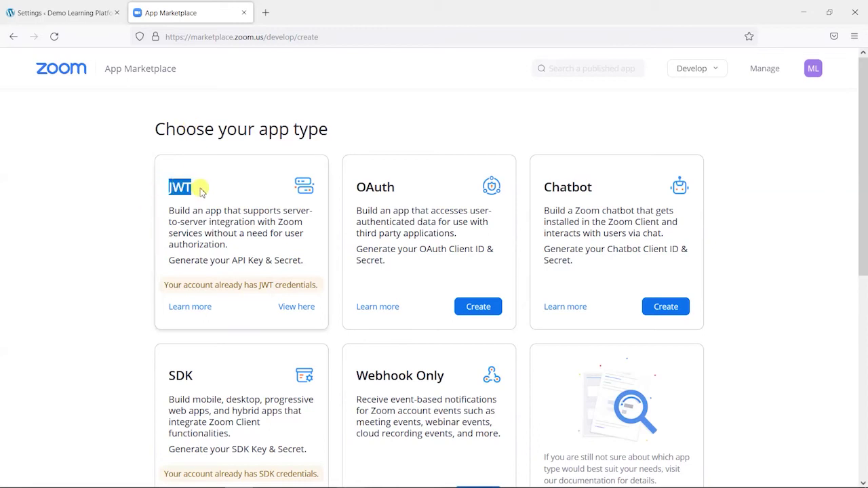
click(372, 124)
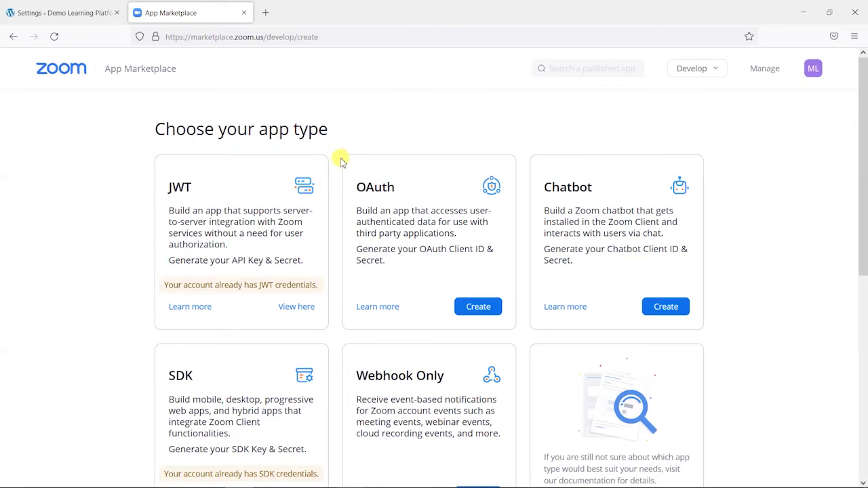
scroll(301, 310, down, 1)
click(300, 302)
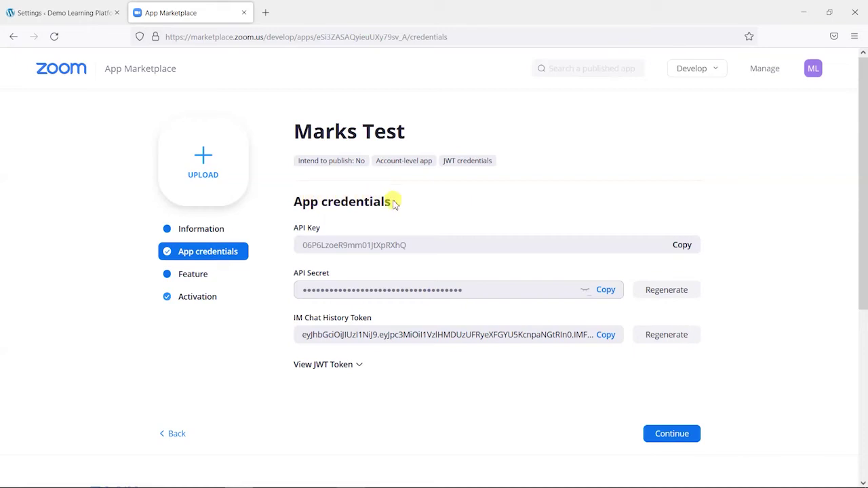
Copy the JWT app's API Key into the WordPress API Key field.
click(682, 244)
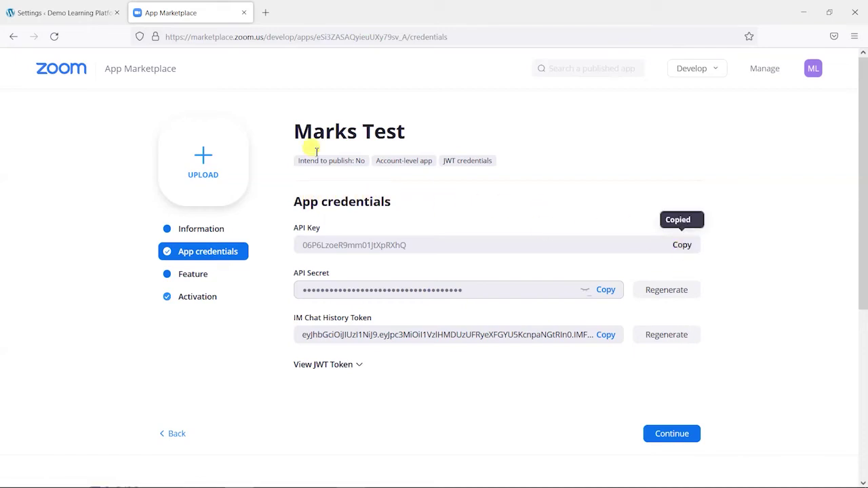
click(65, 12)
click(285, 281)
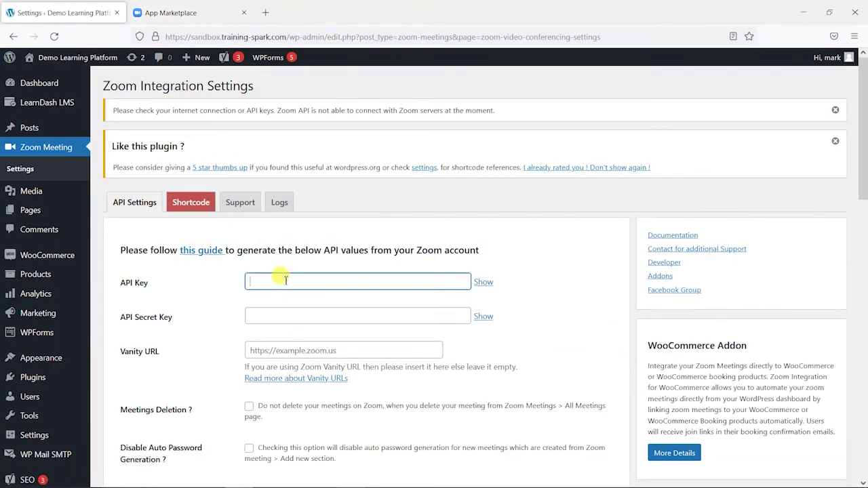
key(ctrl+v)
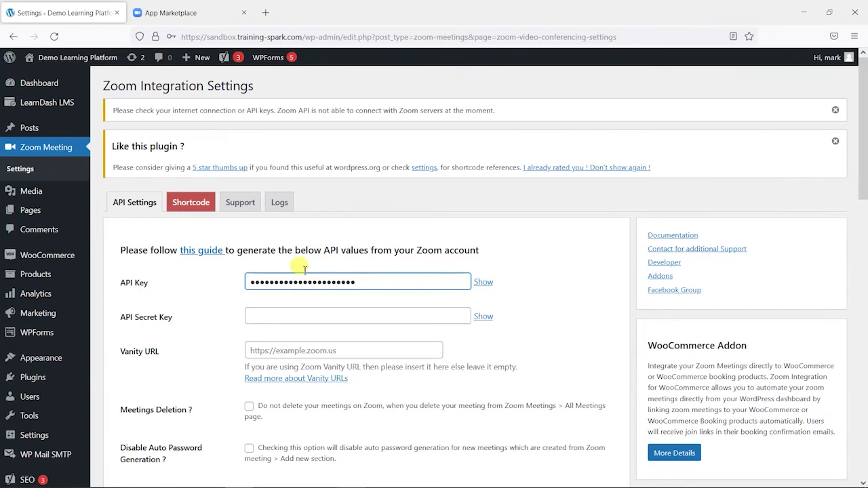
Copy the JWT app's API Secret into the WordPress API Secret Key field.
click(182, 16)
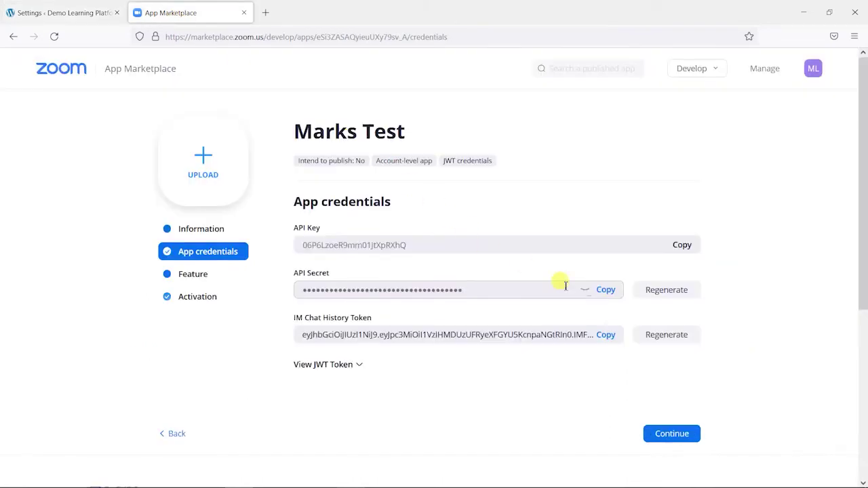
click(608, 291)
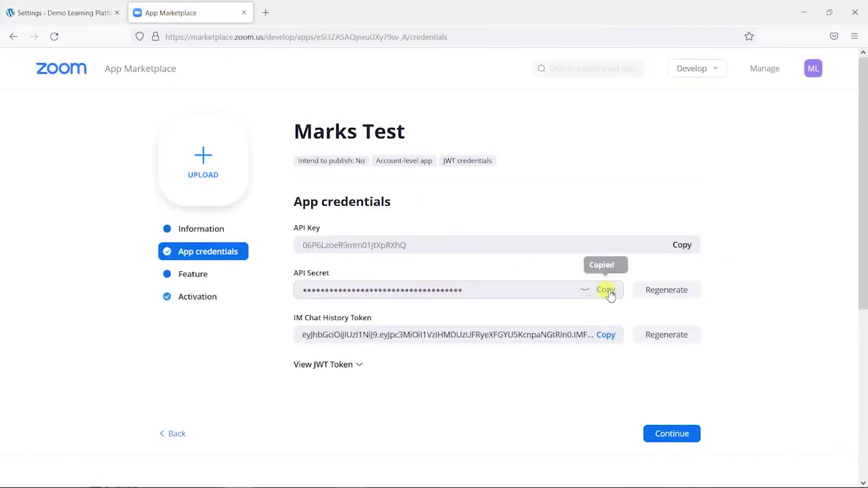
click(72, 15)
click(279, 316)
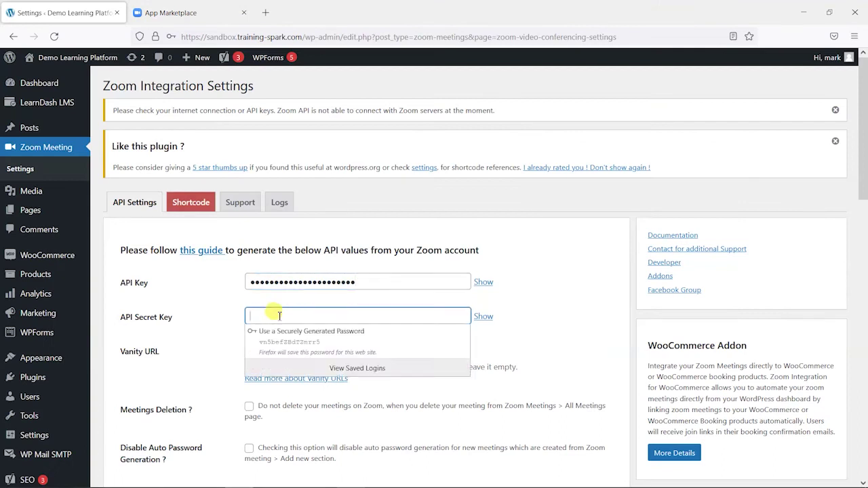
key(ctrl+v)
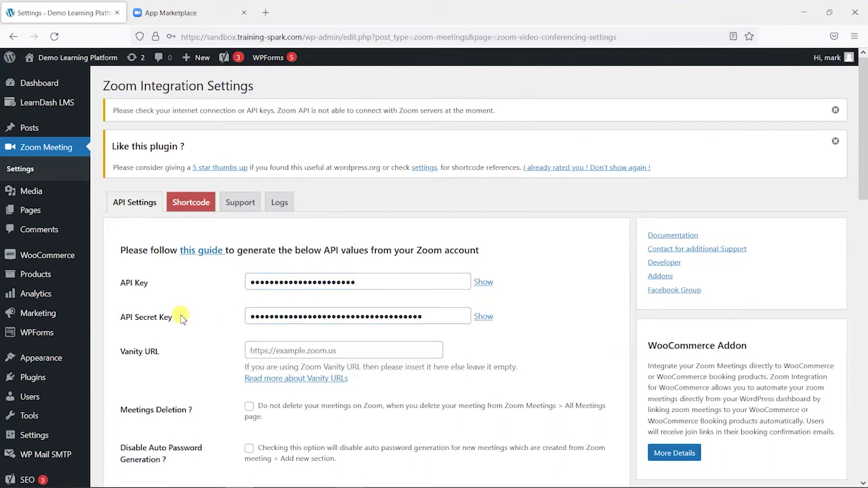
scroll(182, 319, down, 10)
Save the Zoom API settings.
scroll(184, 319, up, 6)
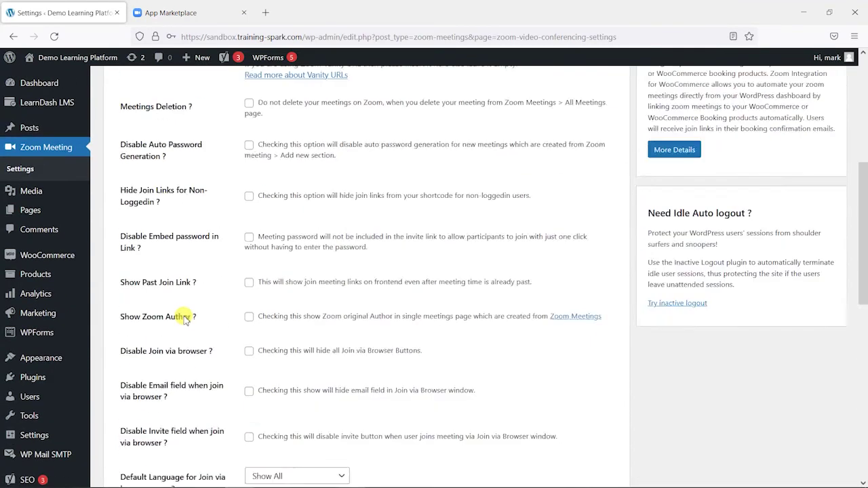
scroll(187, 315, down, 5)
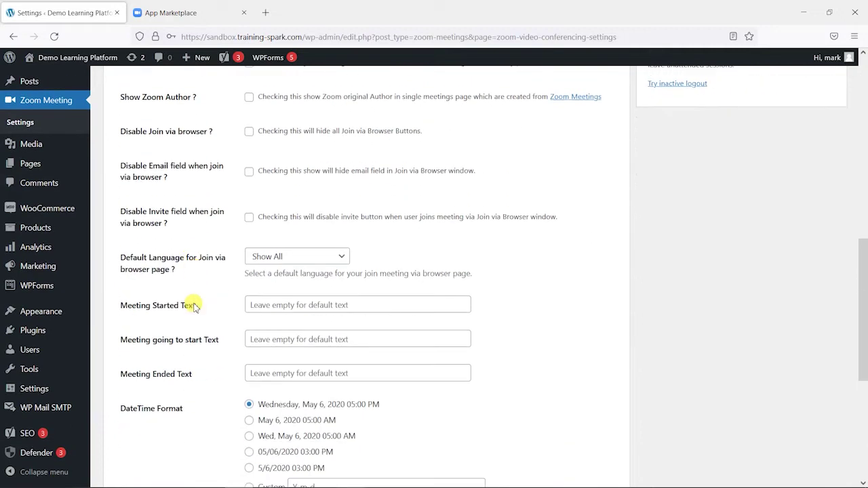
scroll(194, 305, down, 7)
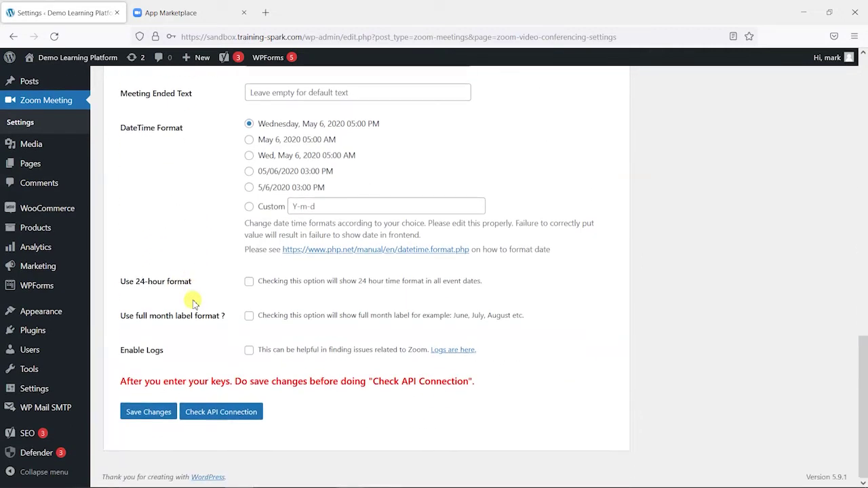
click(149, 413)
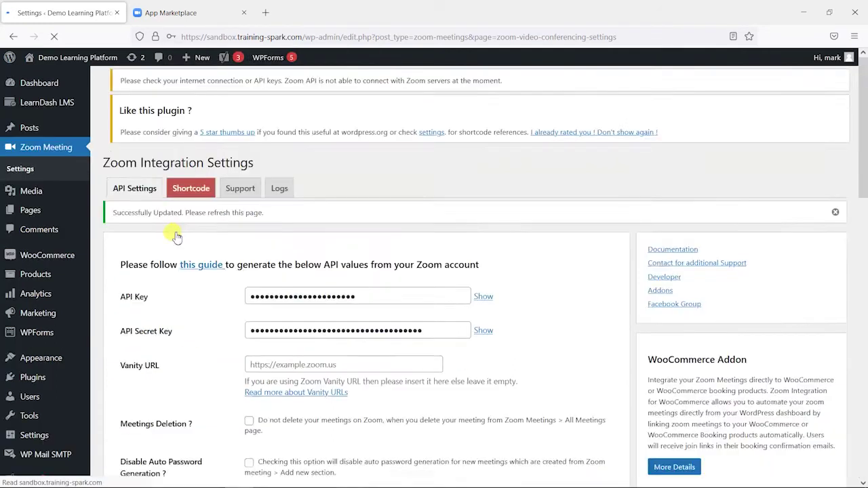
Check the Zoom API connection, dismiss the success alert, and reload the settings page.
scroll(191, 339, down, 6)
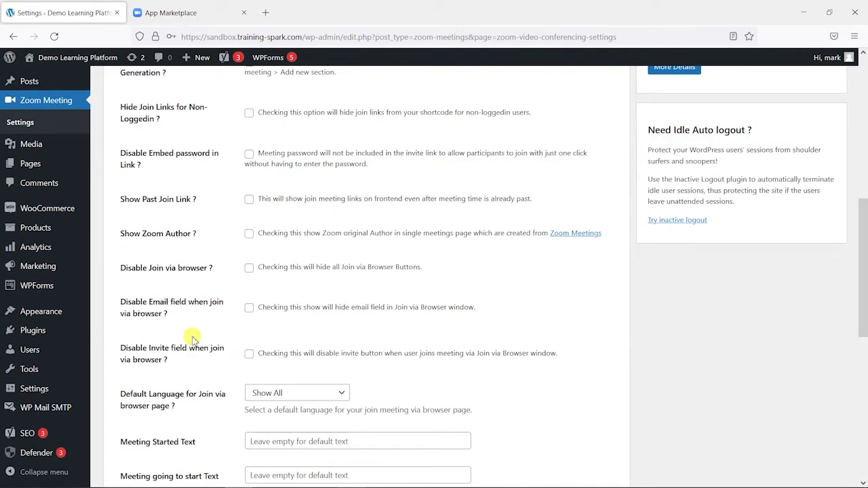
scroll(191, 337, down, 6)
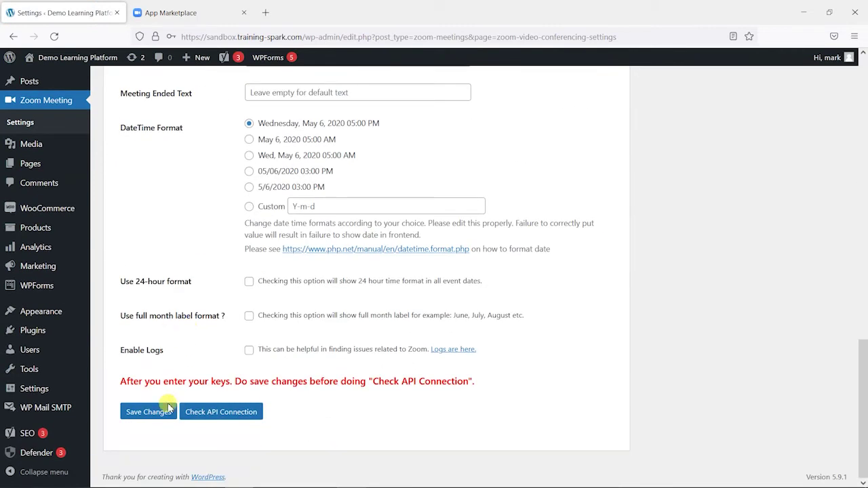
click(221, 413)
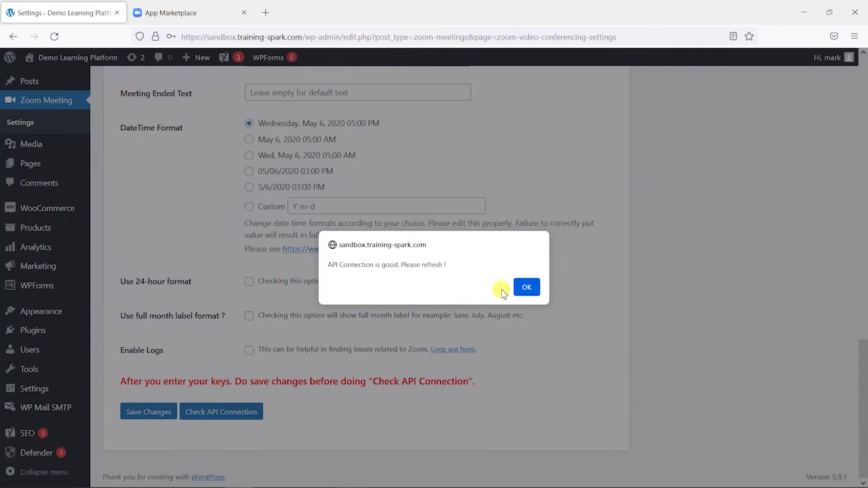
click(527, 288)
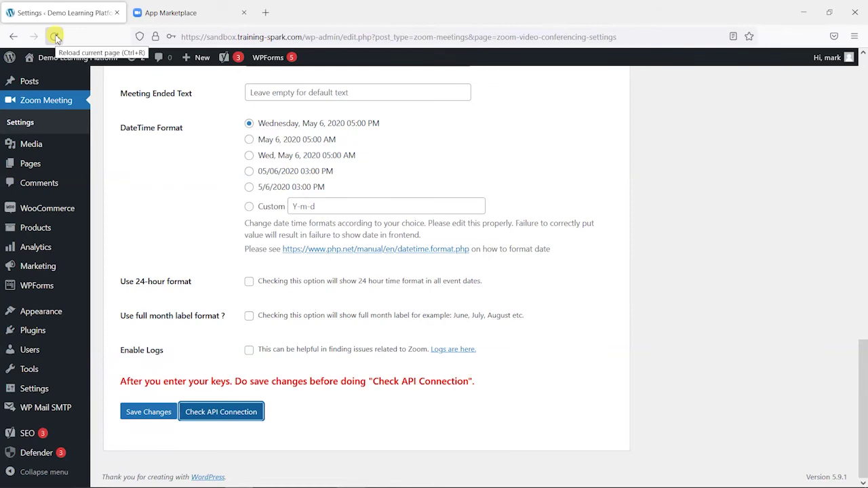
click(55, 37)
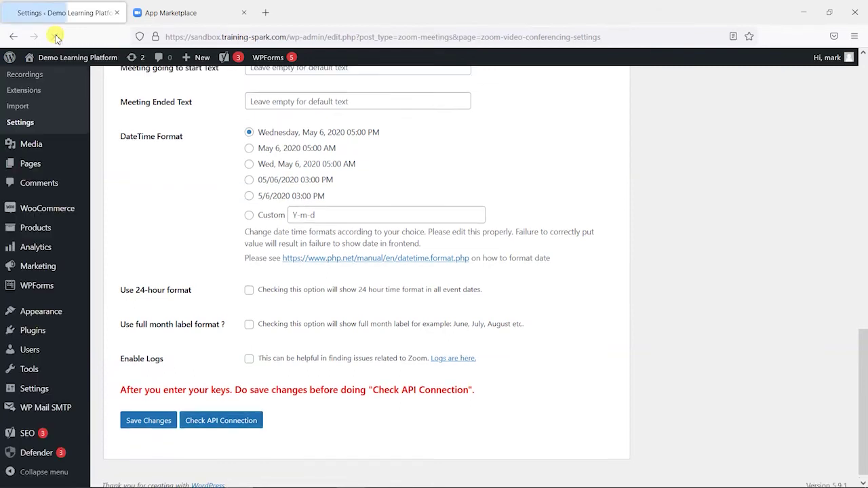
scroll(191, 246, up, 5)
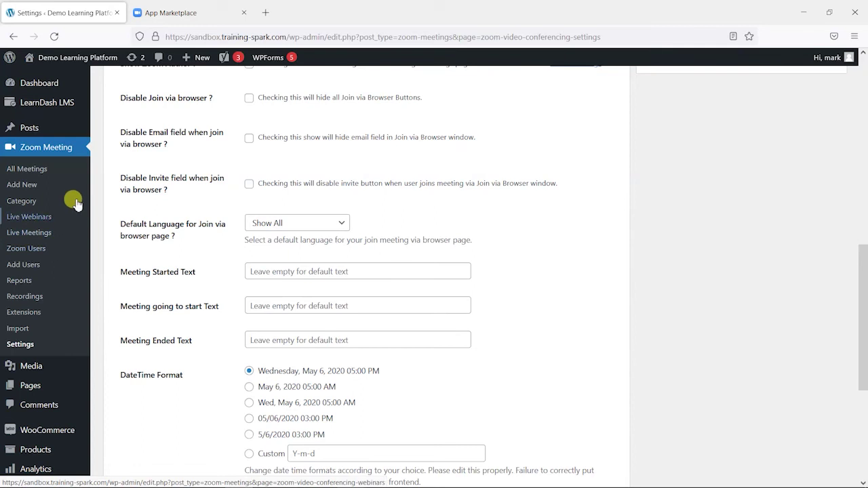
Go from the public site through All Courses and Healthy Eating for Healthy Life to the Video call 1 lesson.
mouse_move(68, 58)
click(68, 78)
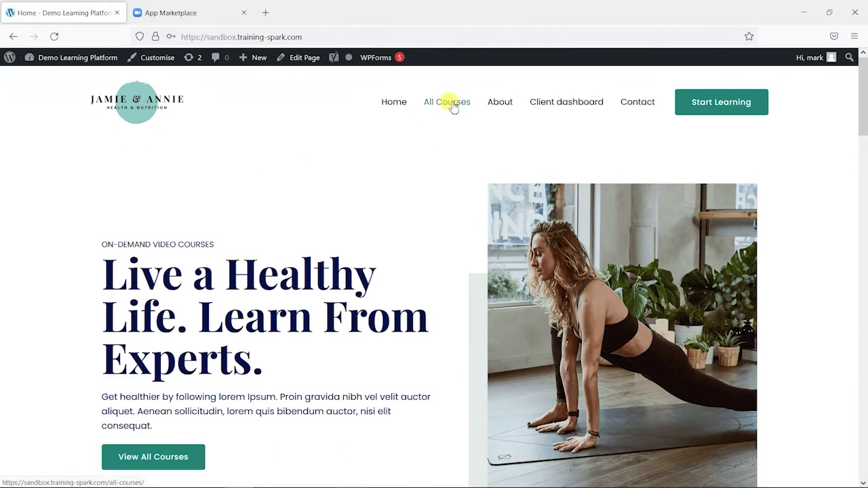
click(452, 107)
scroll(359, 176, down, 3)
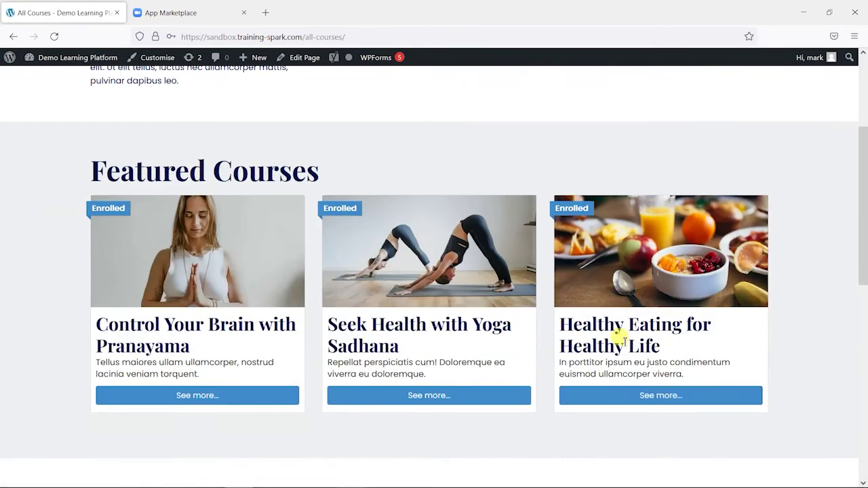
click(652, 400)
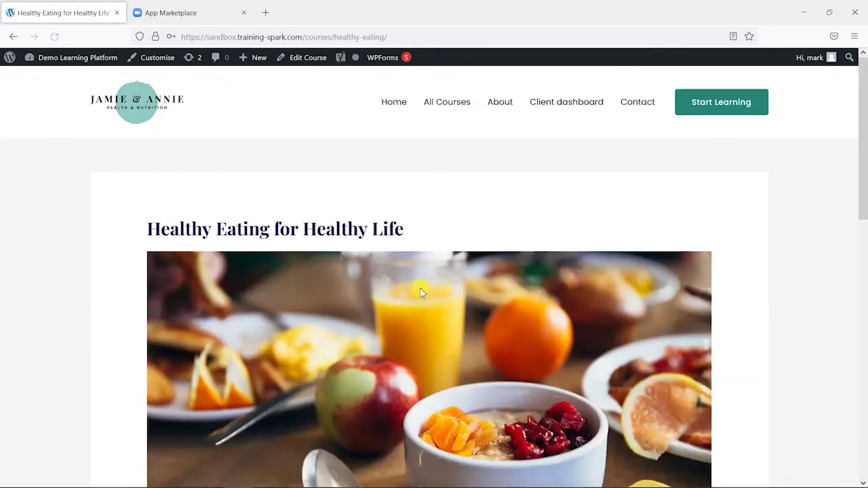
scroll(407, 272, down, 7)
click(200, 343)
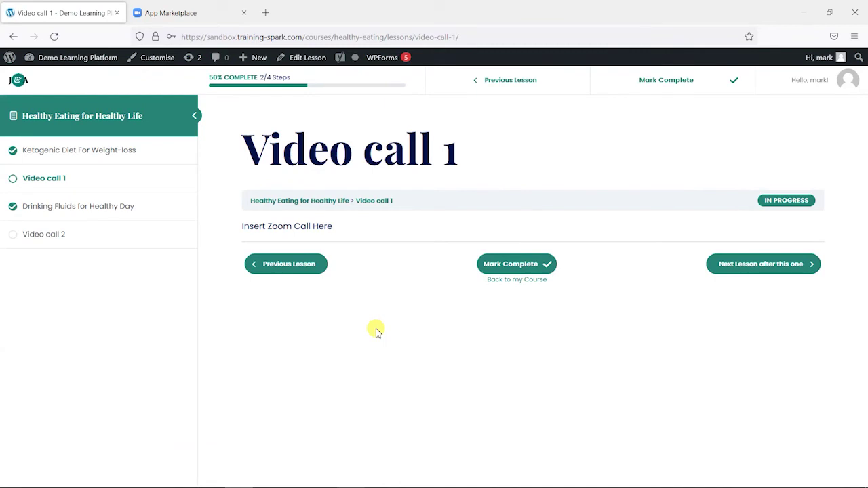
click(310, 58)
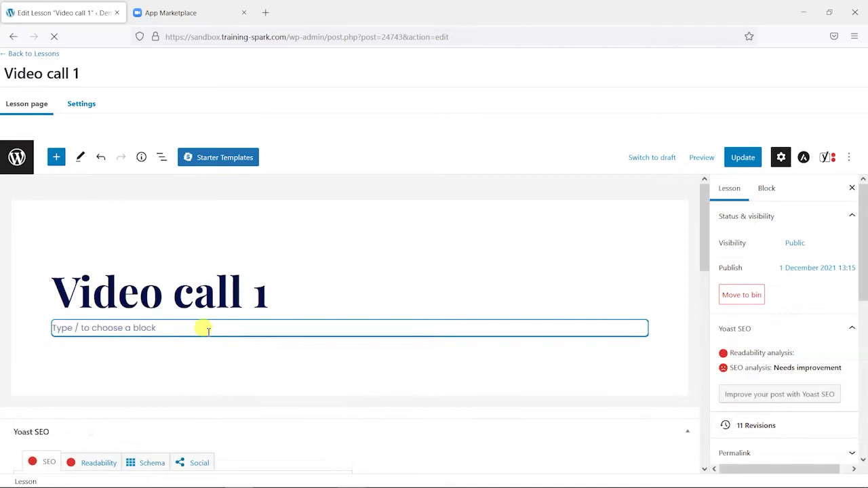
Search the block inserter for 'zoo' from the empty paragraph under the lesson title.
click(203, 329)
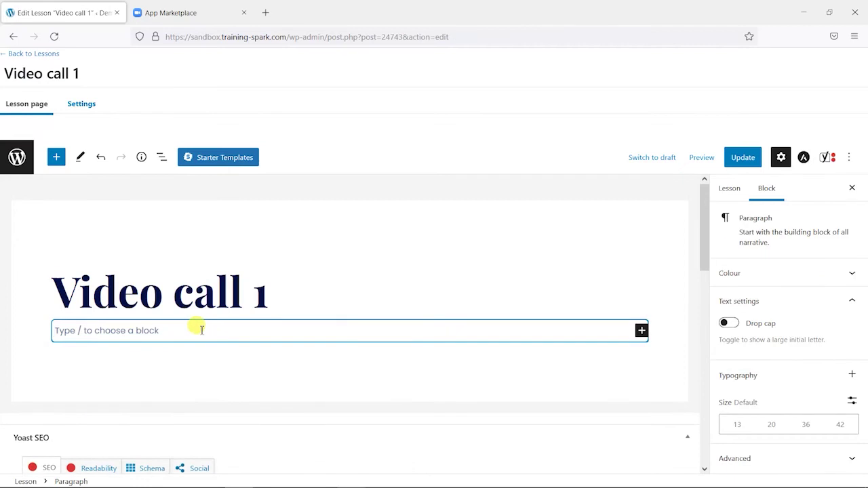
click(642, 331)
text(zoom)
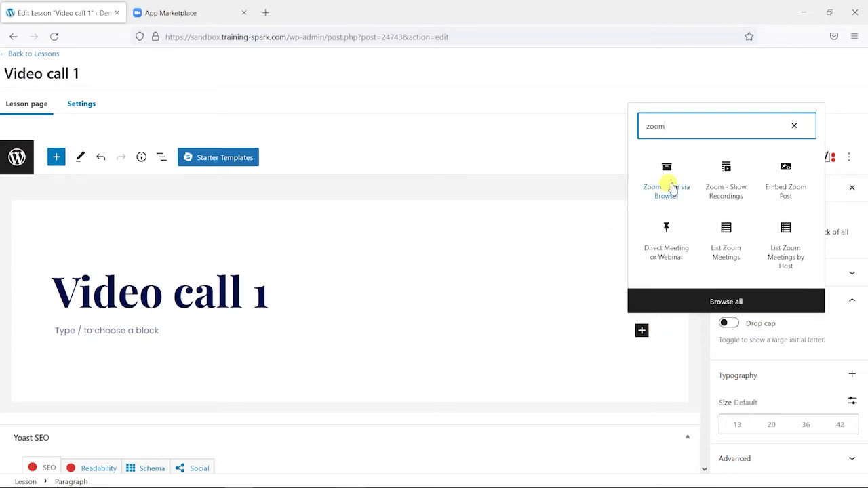
Insert the Zoom - Join via Browser block into the lesson.
click(672, 188)
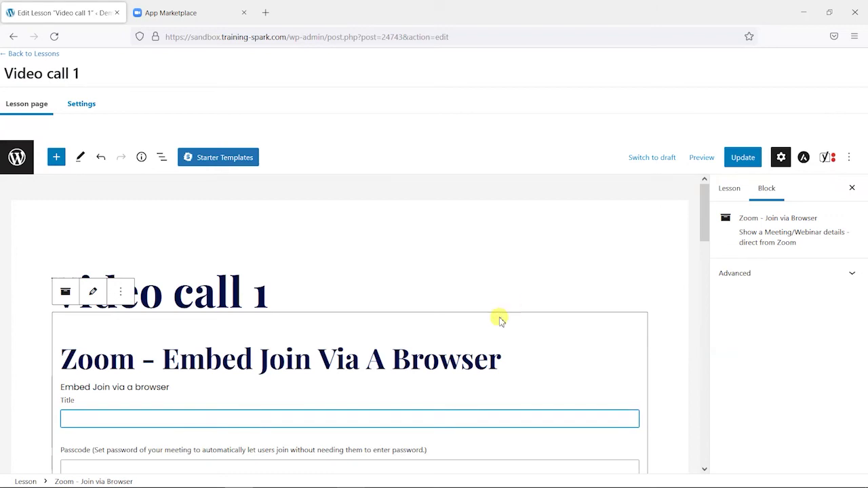
scroll(499, 320, down, 5)
scroll(477, 281, up, 3)
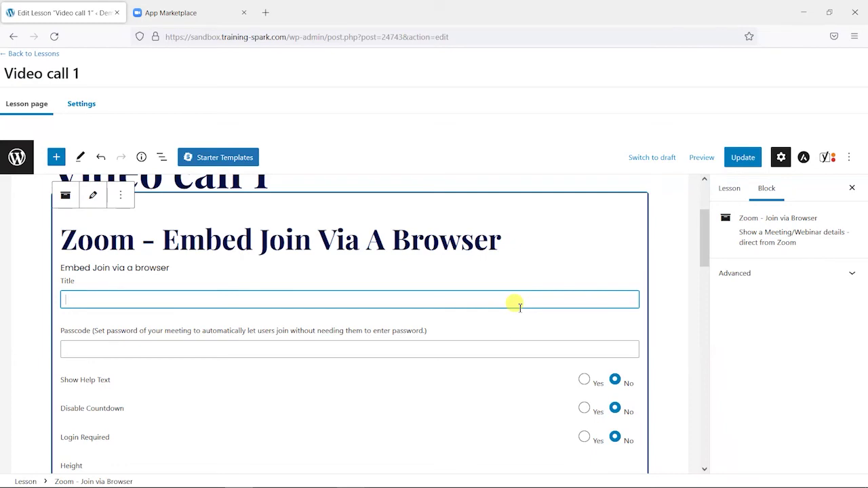
drag(704, 244, 717, 299)
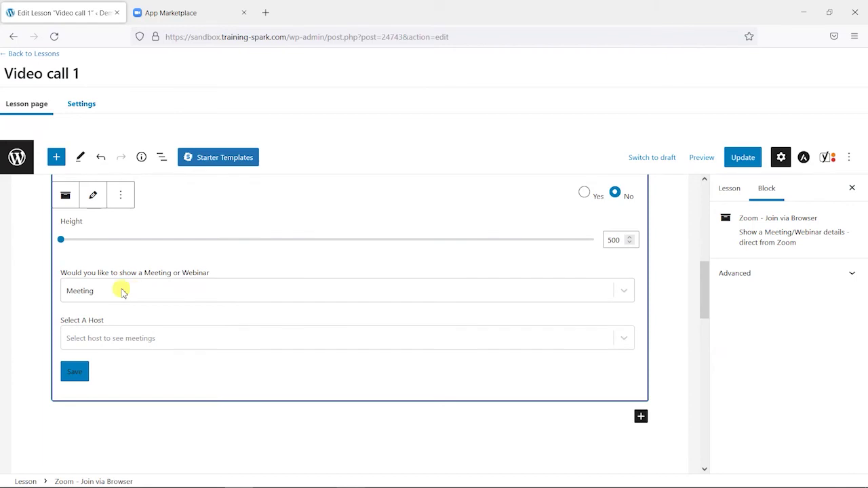
Set the block to Meeting, choose the host and Cohort Meeting 1, and save.
click(113, 294)
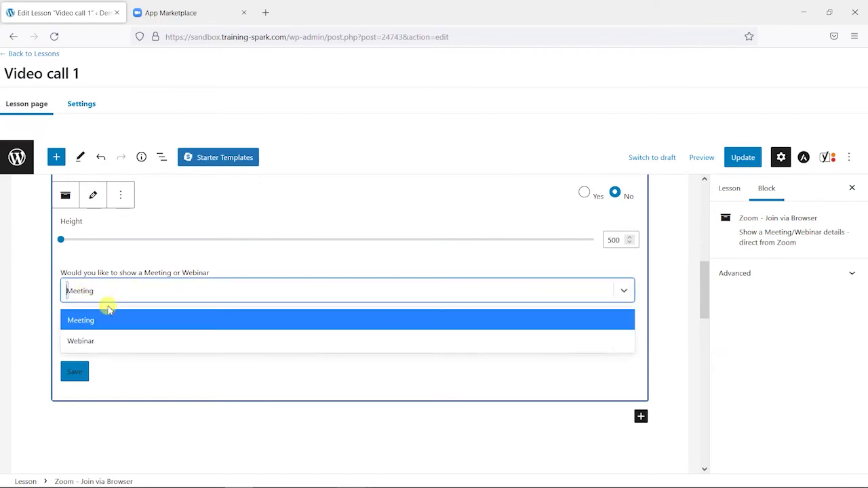
click(108, 317)
click(125, 343)
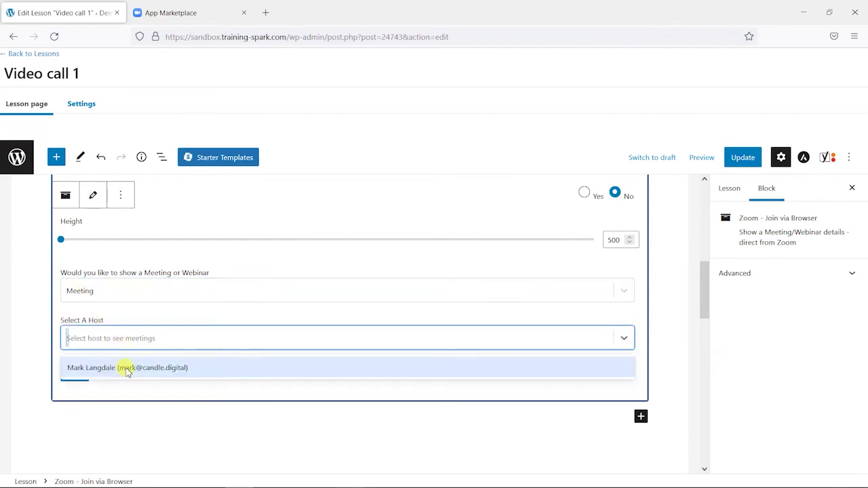
click(126, 367)
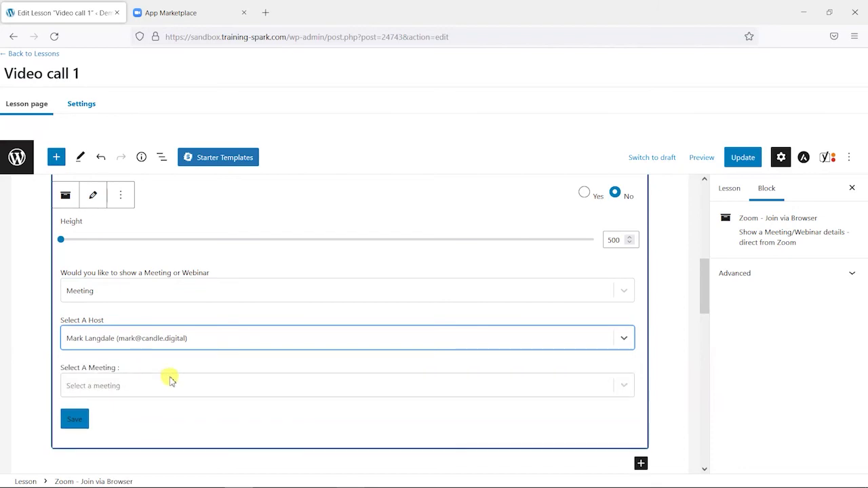
click(170, 382)
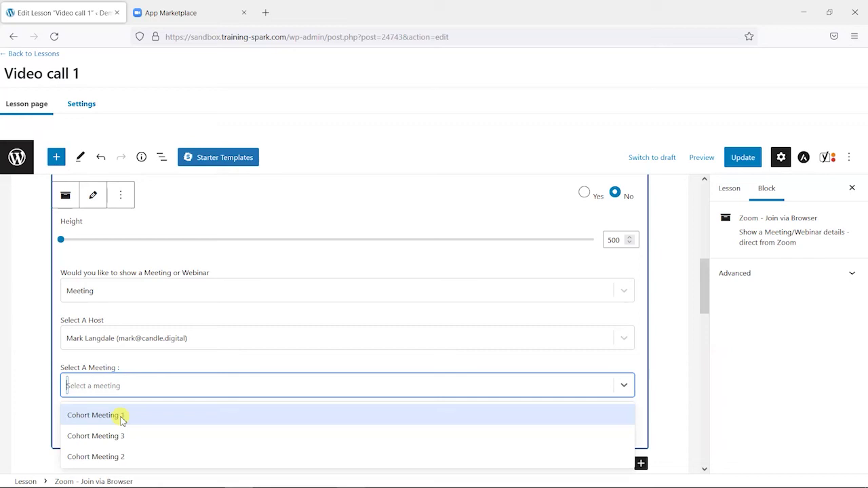
click(120, 415)
click(74, 418)
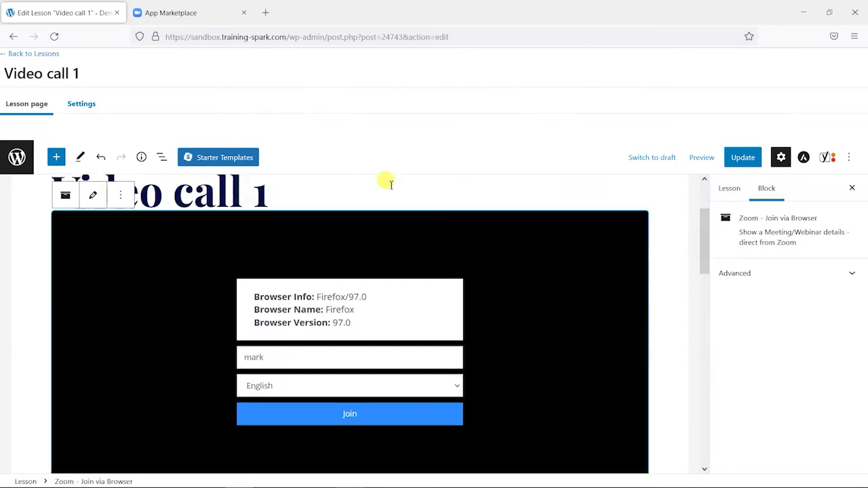
Add a new empty paragraph below the lesson title.
click(337, 188)
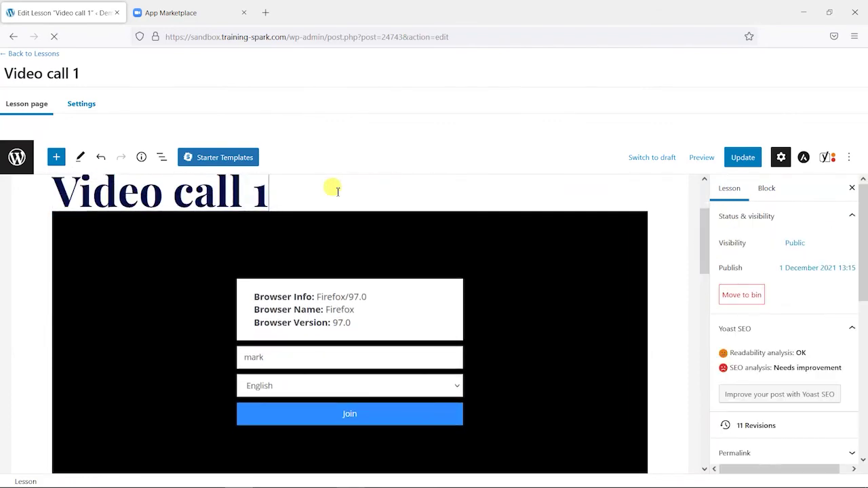
key(Return)
scroll(387, 242, down, 3)
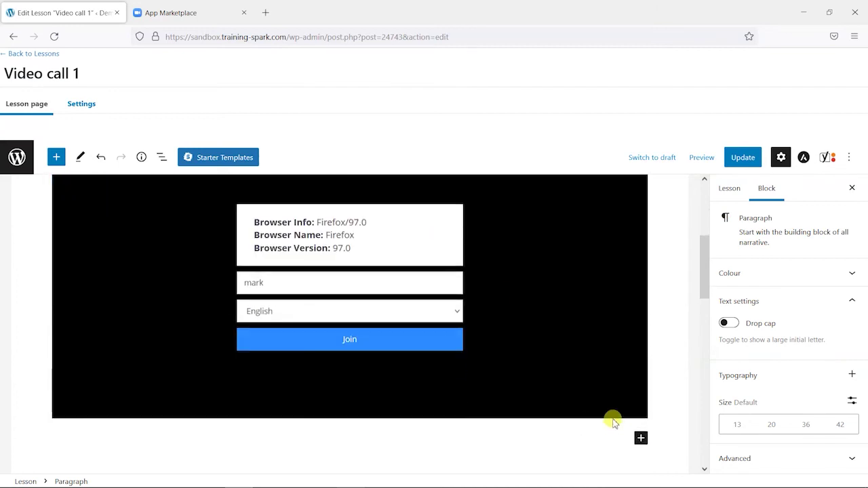
scroll(587, 403, down, 2)
scroll(585, 381, up, 3)
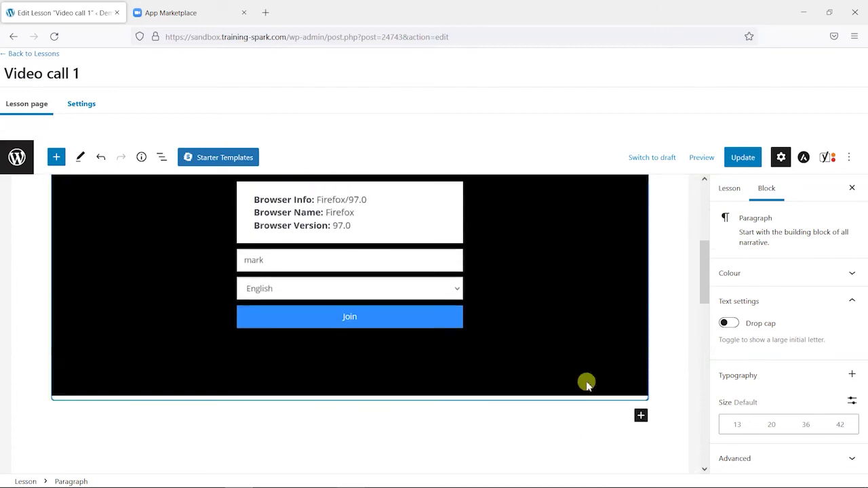
scroll(358, 367, down, 3)
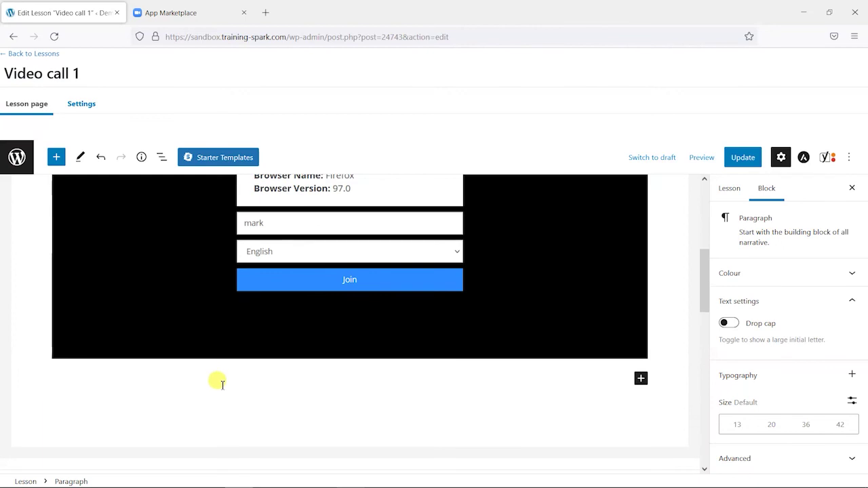
Below the Zoom form, write 'The password for this meeting is:' followed by the pasted password in bold.
click(155, 380)
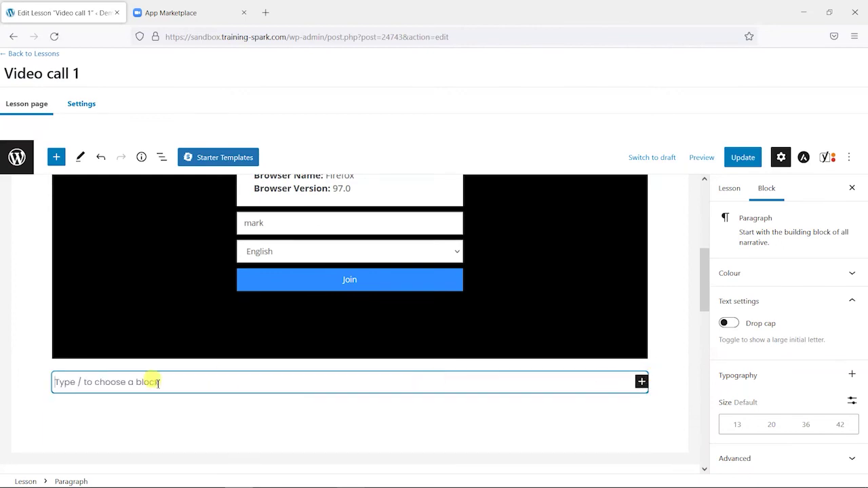
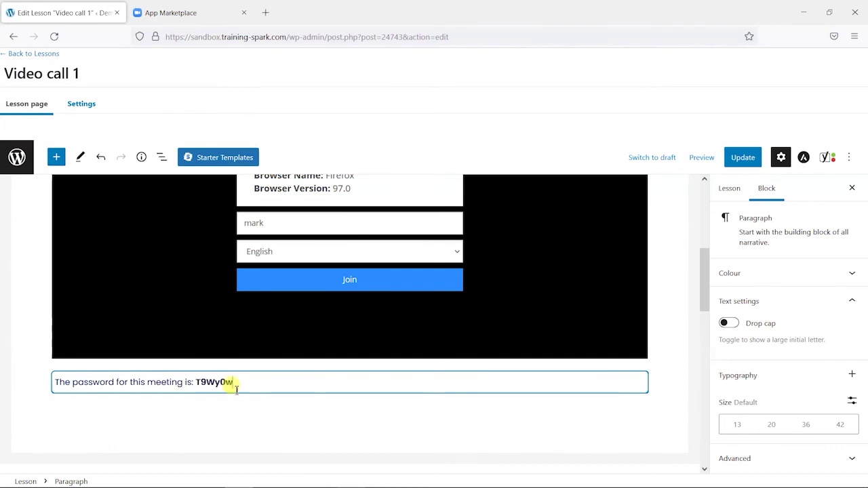
click(275, 400)
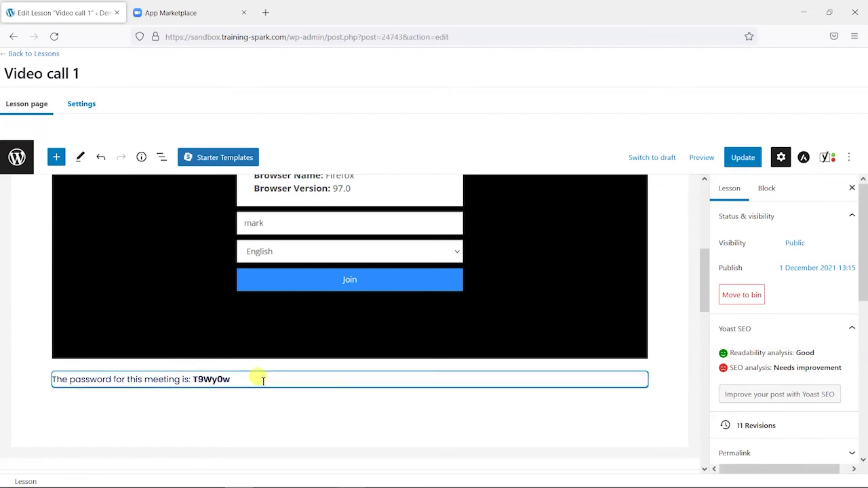
Insert a new empty block directly below the password paragraph.
click(453, 378)
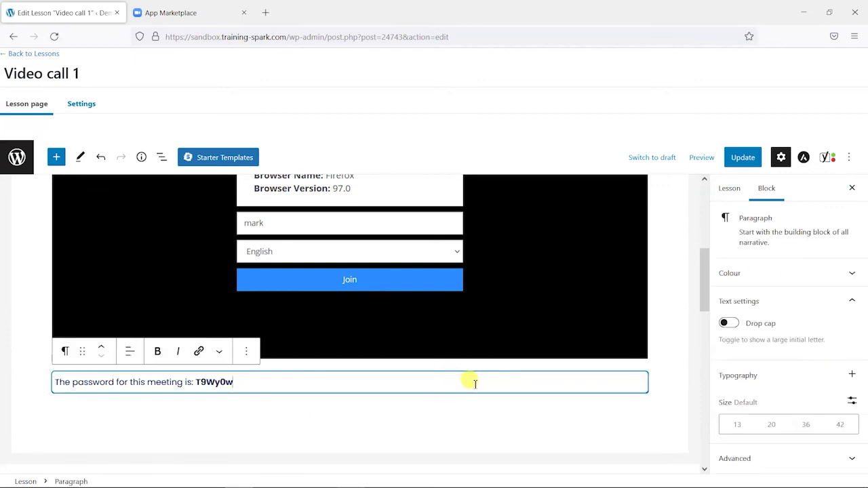
scroll(499, 382, down, 2)
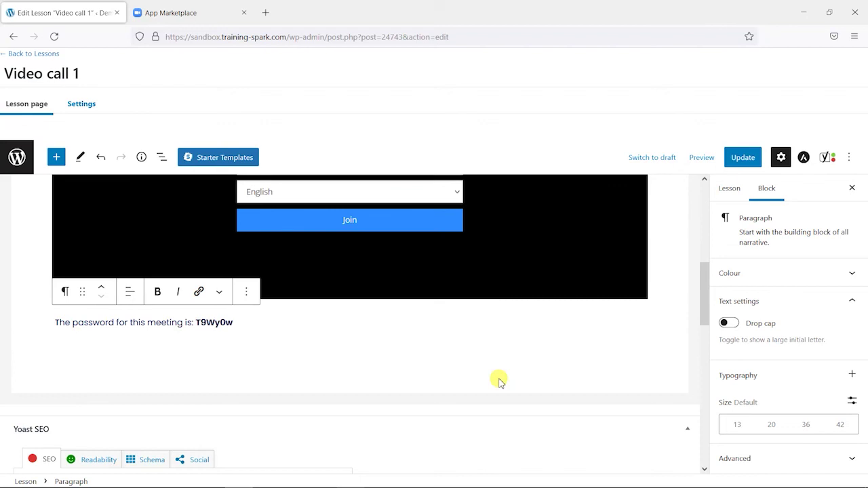
click(499, 382)
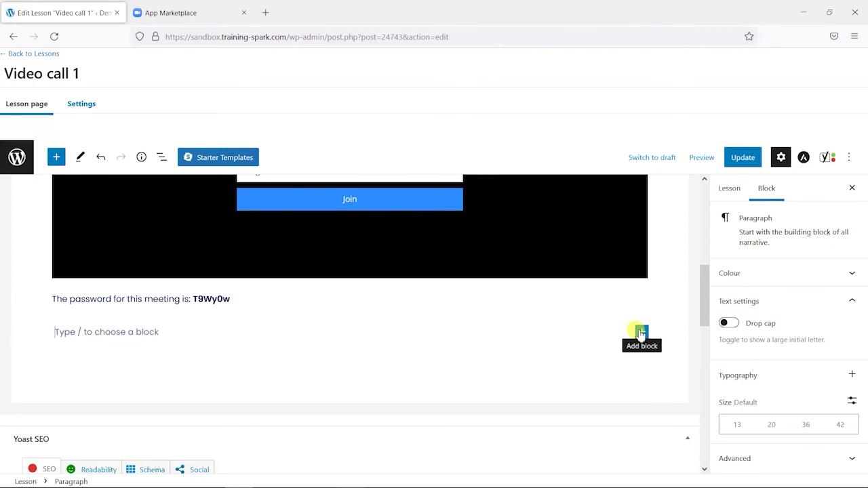
Insert a Direct Meeting or Webinar block, found by searching 'zoom', below the password line.
click(641, 334)
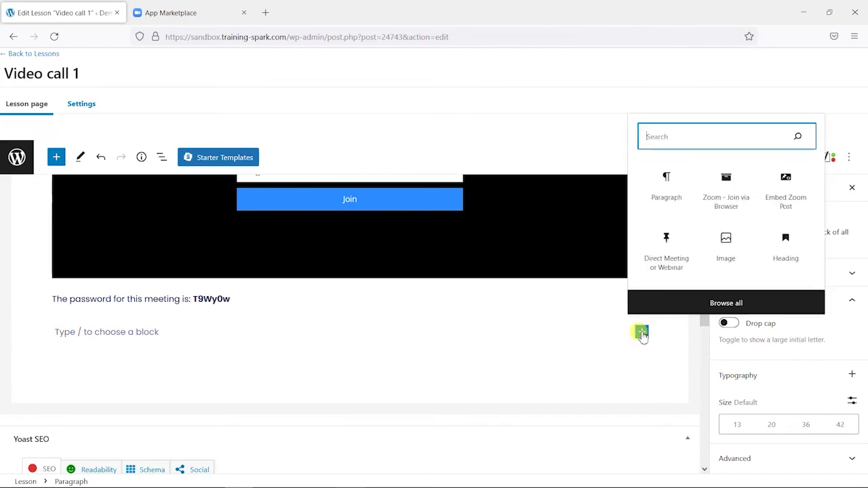
text(zoom)
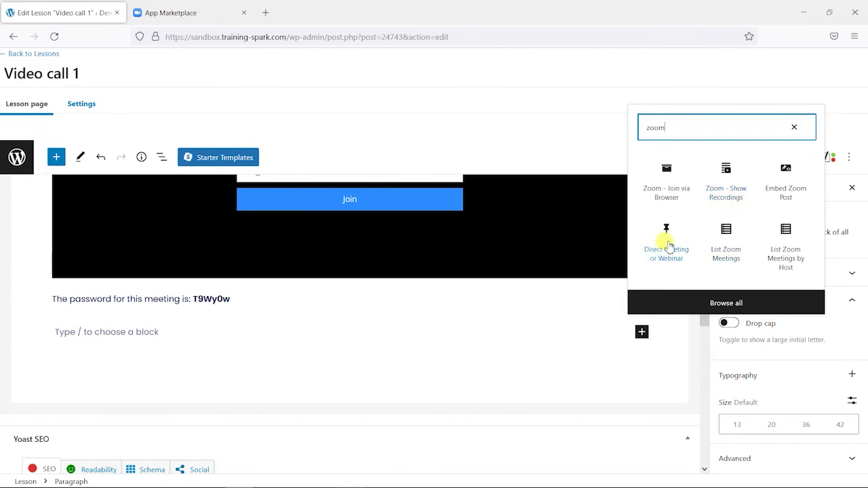
click(668, 246)
scroll(387, 342, down, 3)
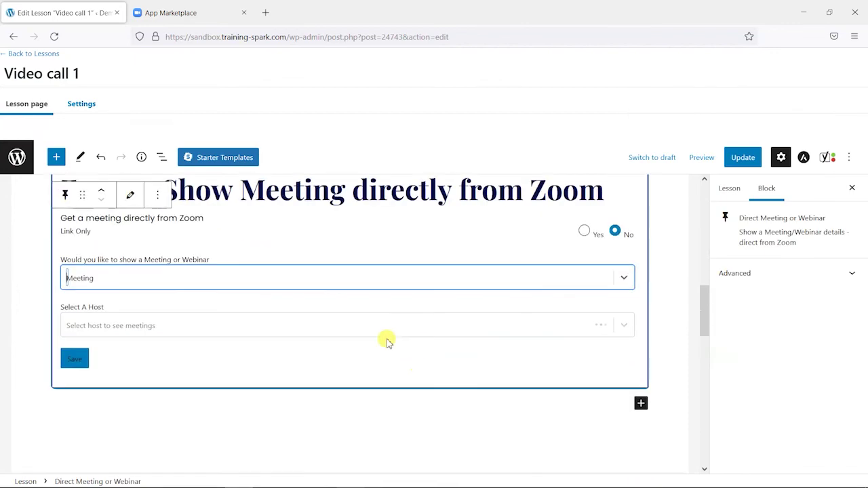
scroll(372, 337, up, 1)
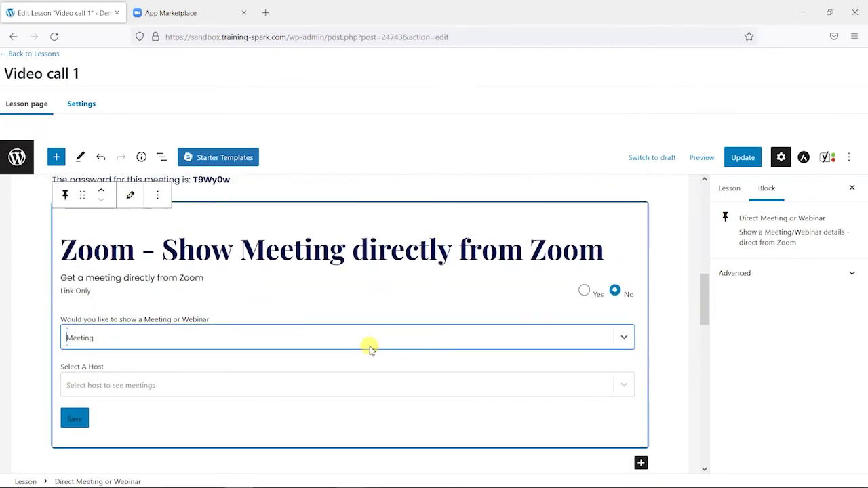
Set the block to show a Meeting for the chosen host's Cohort Meeting 1, then save.
click(214, 340)
click(174, 366)
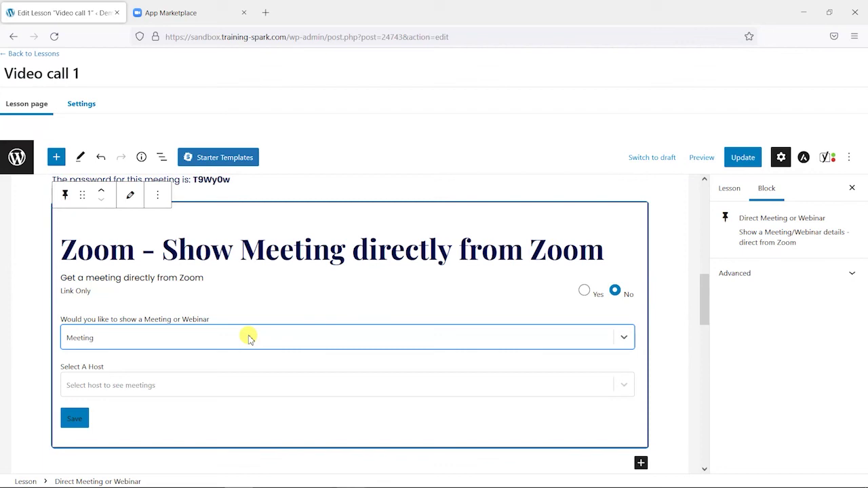
click(153, 388)
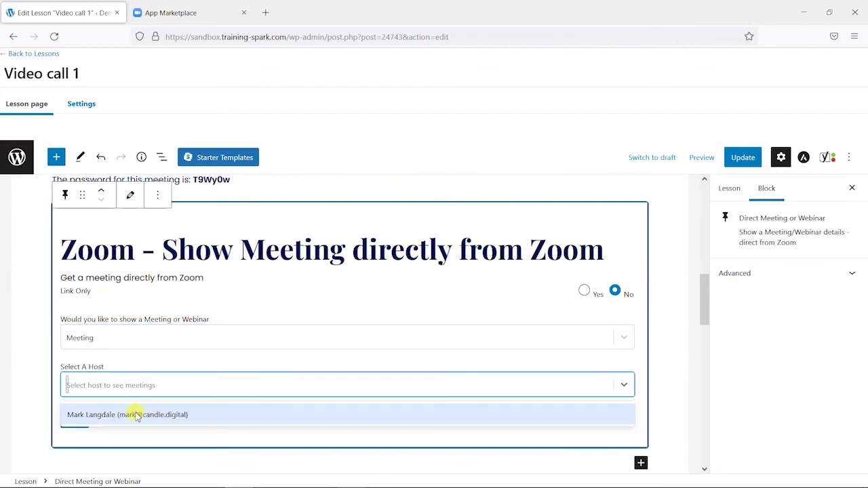
click(136, 412)
scroll(208, 411, down, 1)
click(139, 373)
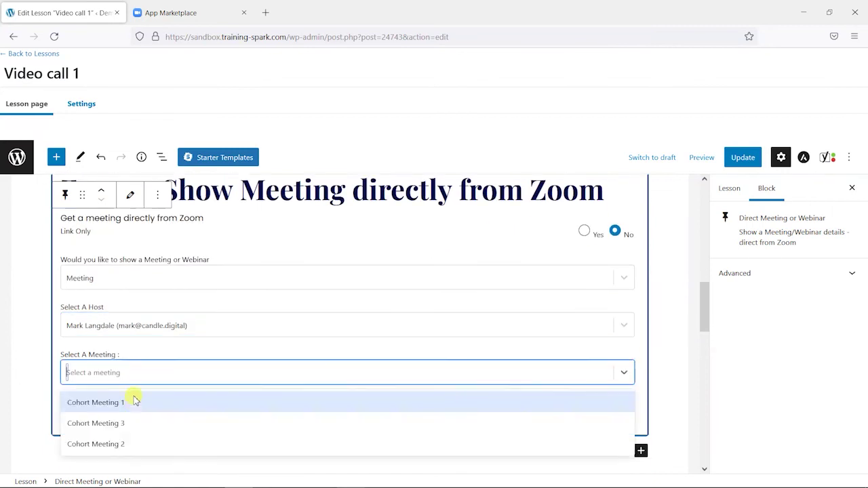
click(136, 401)
click(74, 406)
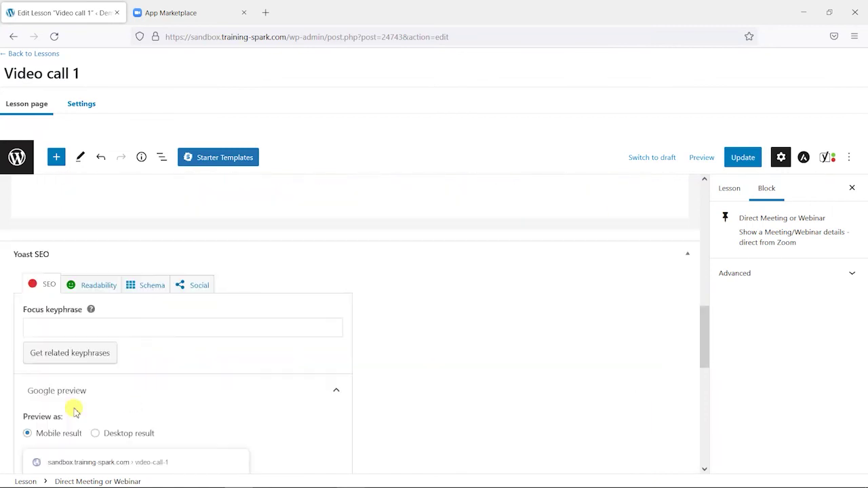
scroll(434, 291, up, 3)
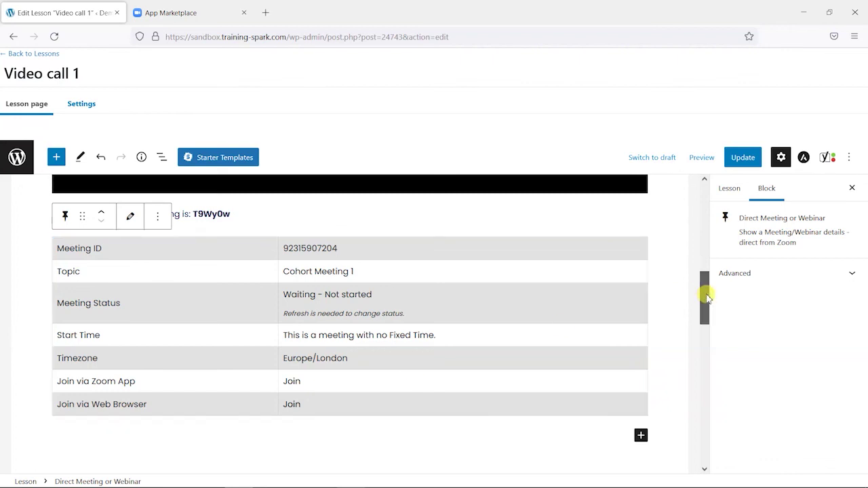
Review the meeting details table and update the Video call 1 lesson.
mouse_move(708, 296)
mouse_down()
mouse_move(703, 241)
mouse_move(704, 291)
mouse_up()
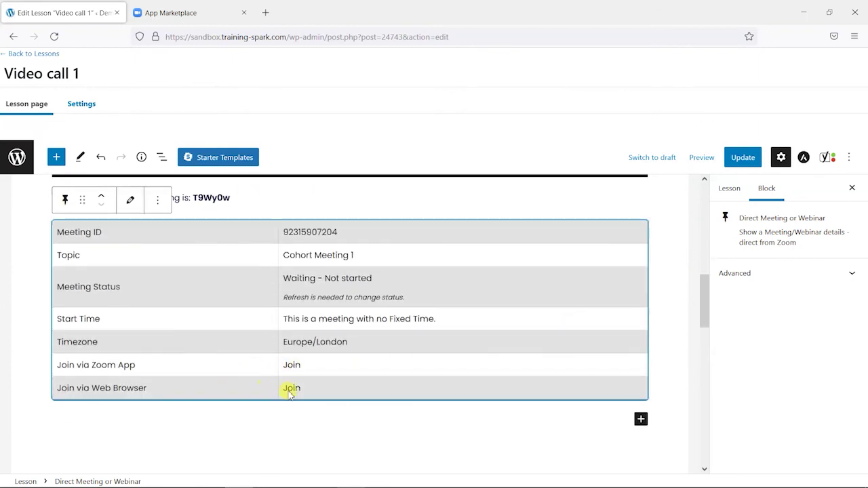
drag(705, 298, 704, 249)
click(743, 159)
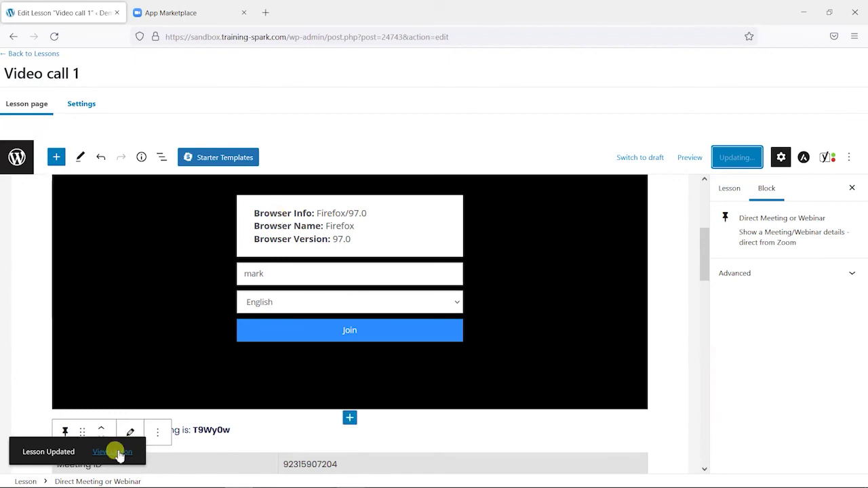
View the published Video call 1 lesson and join the meeting in the browser.
click(114, 452)
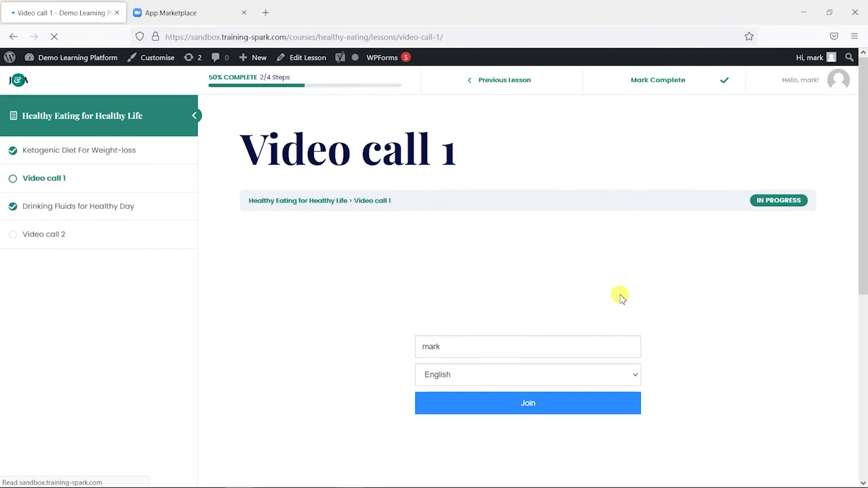
scroll(856, 233, down, 2)
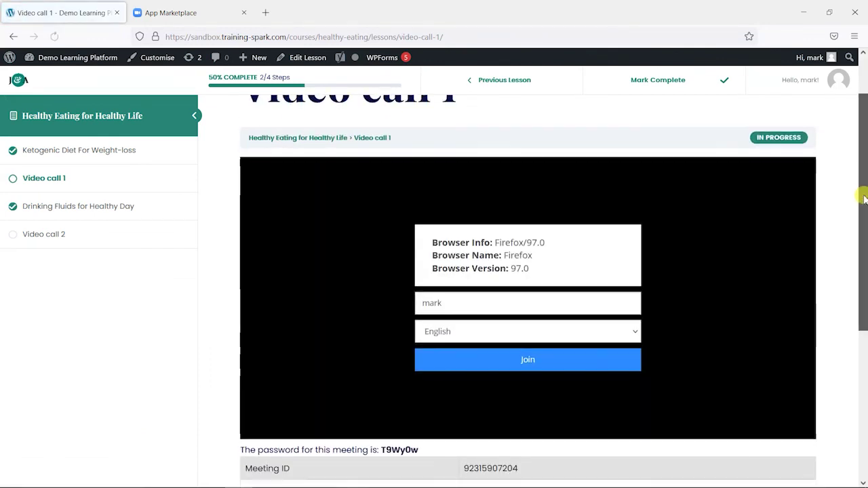
drag(863, 196, 863, 329)
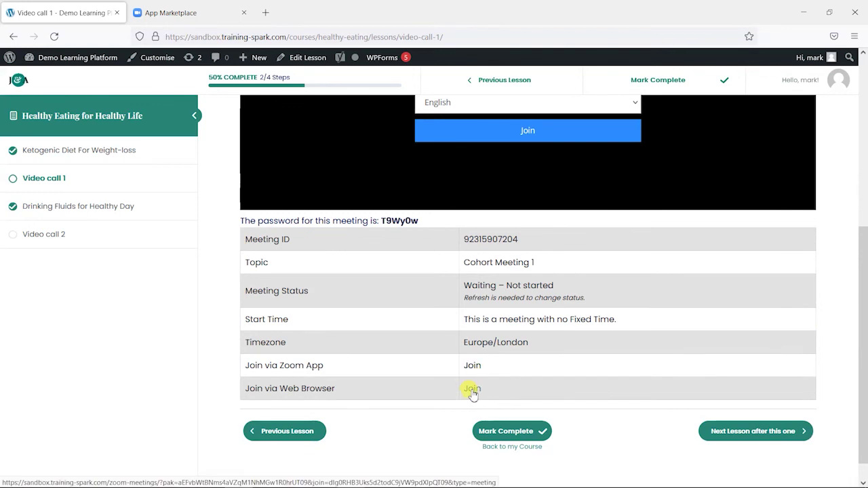
scroll(633, 370, up, 2)
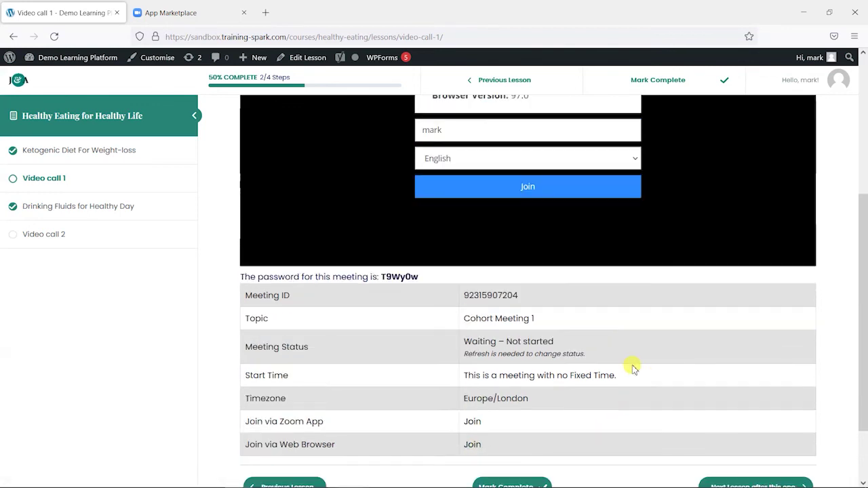
scroll(633, 369, up, 4)
click(527, 310)
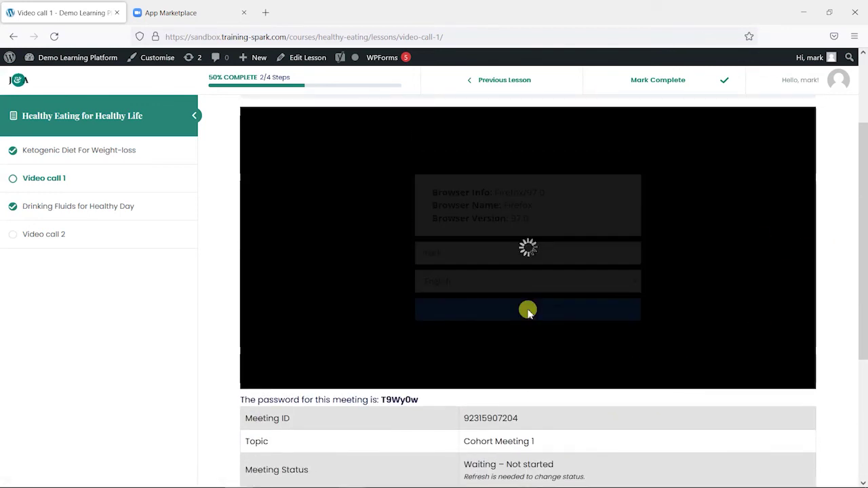
scroll(474, 319, down, 2)
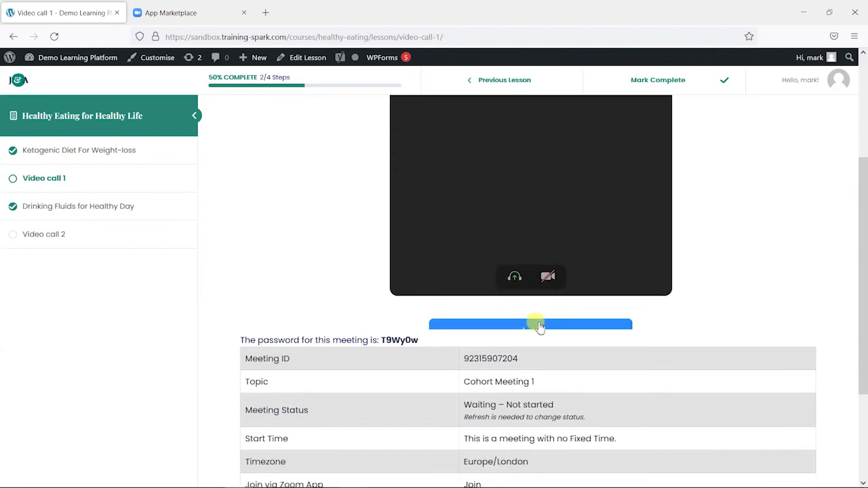
click(530, 325)
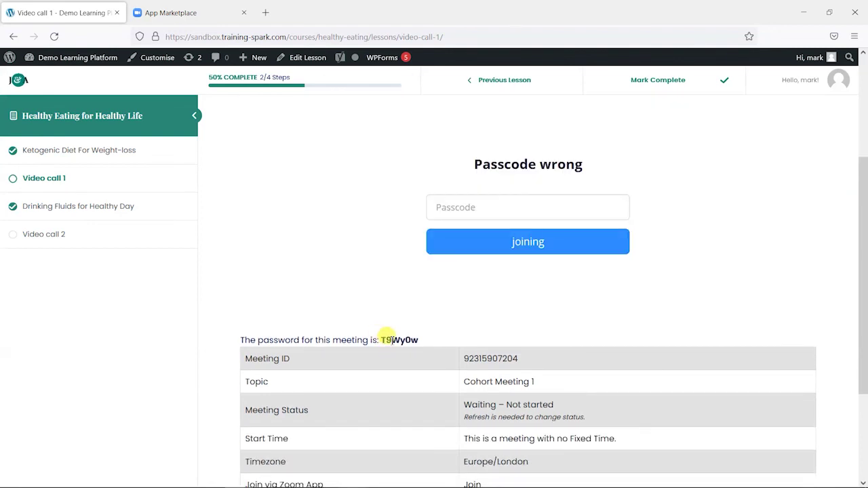
Paste the meeting password from the lesson into the Passcode field and submit to join.
drag(381, 340, 424, 338)
key(ctrl+c)
click(496, 206)
key(ctrl+v)
click(522, 240)
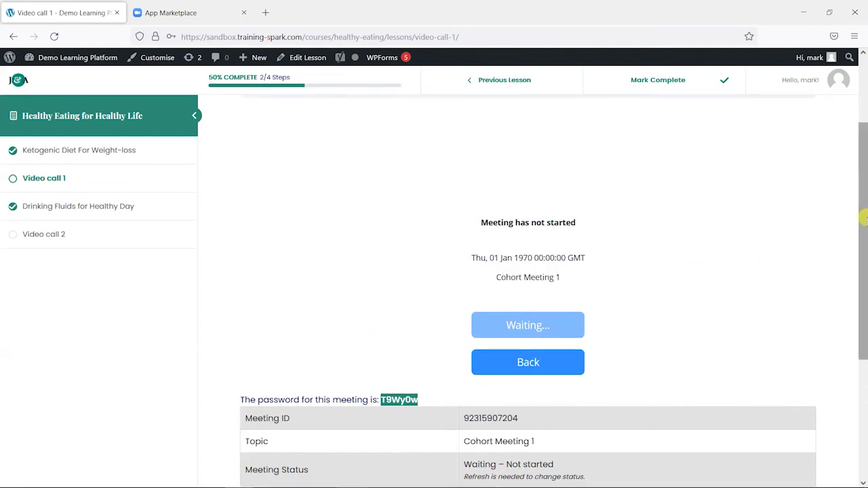
drag(864, 221, 864, 266)
scroll(562, 289, down, 3)
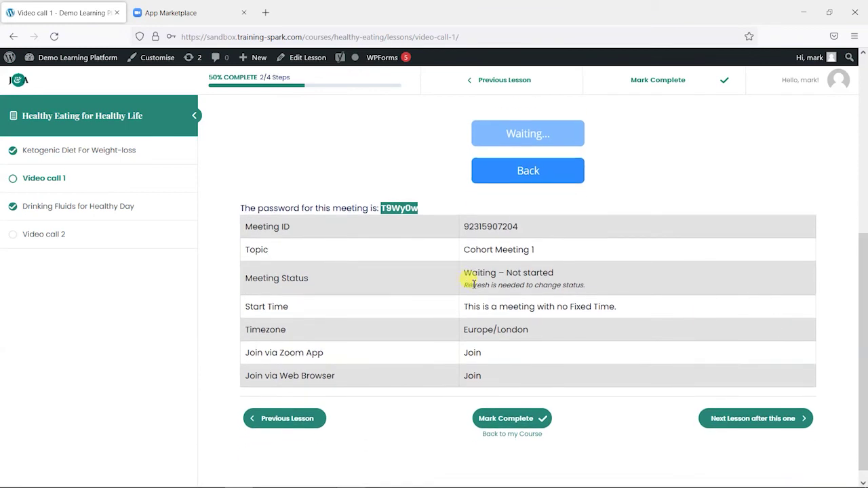
scroll(606, 322, up, 1)
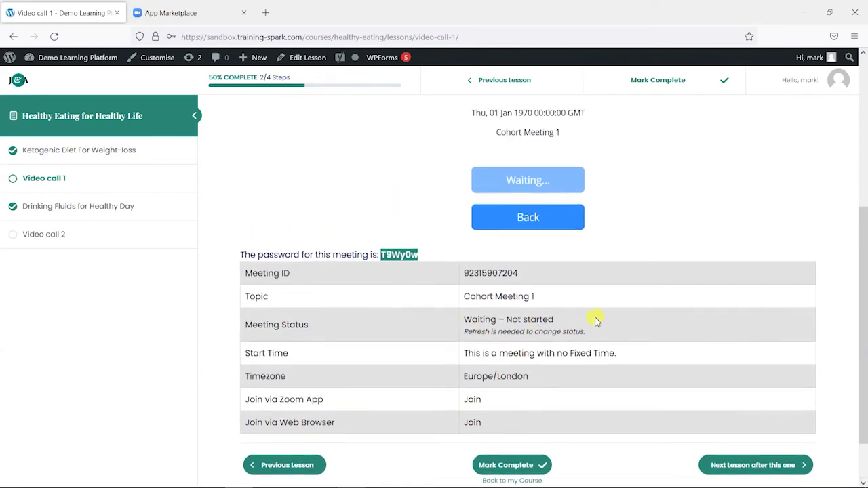
scroll(595, 320, down, 1)
click(377, 321)
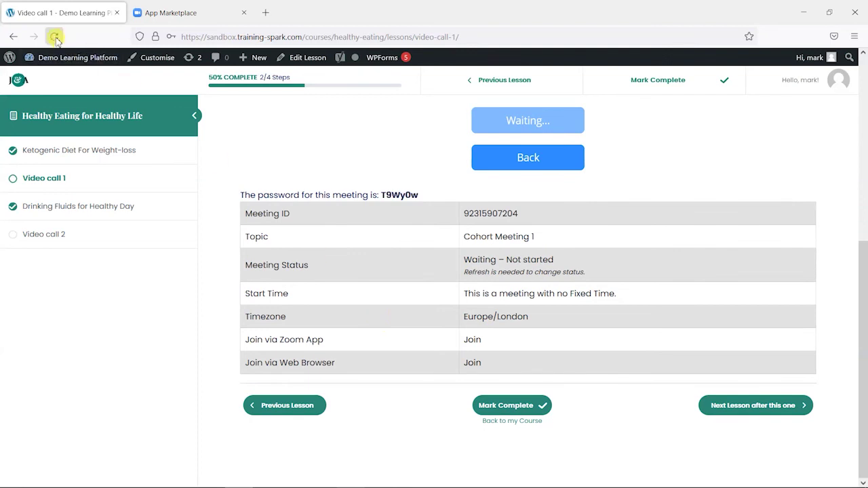
Reload the Video call 1 lesson and scroll down to the meeting details table.
click(54, 36)
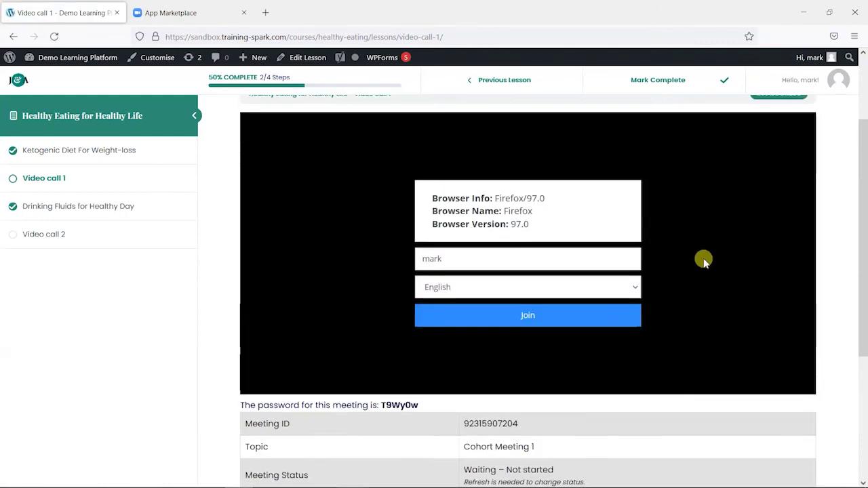
scroll(669, 278, down, 3)
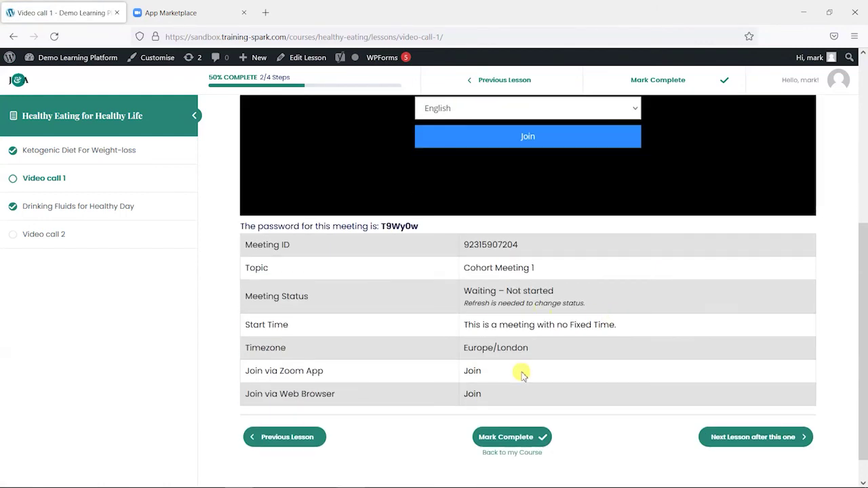